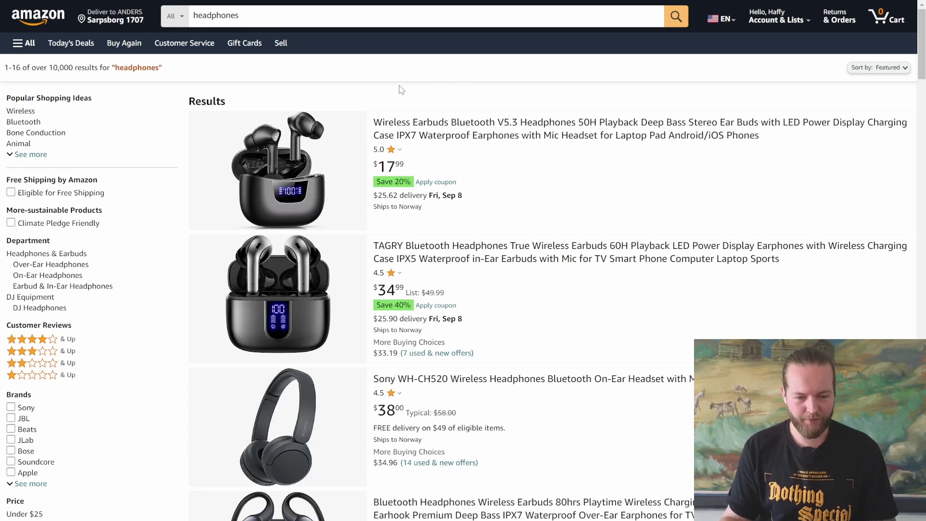
Step: Save the Amazon headphones results page to disk as 'Webpage, HTML Only'
scroll(386, 152, "down", 1)
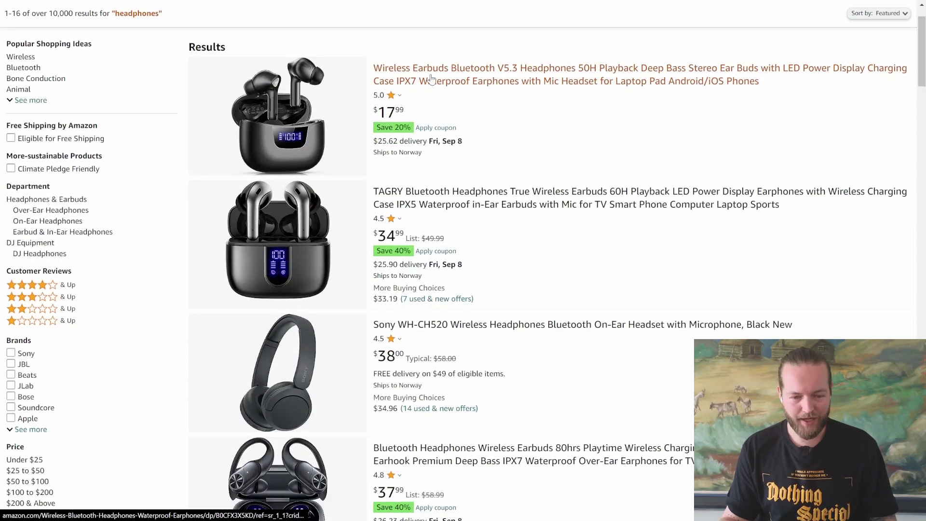
scroll(446, 79, "down", 1)
scroll(446, 79, "down", 15)
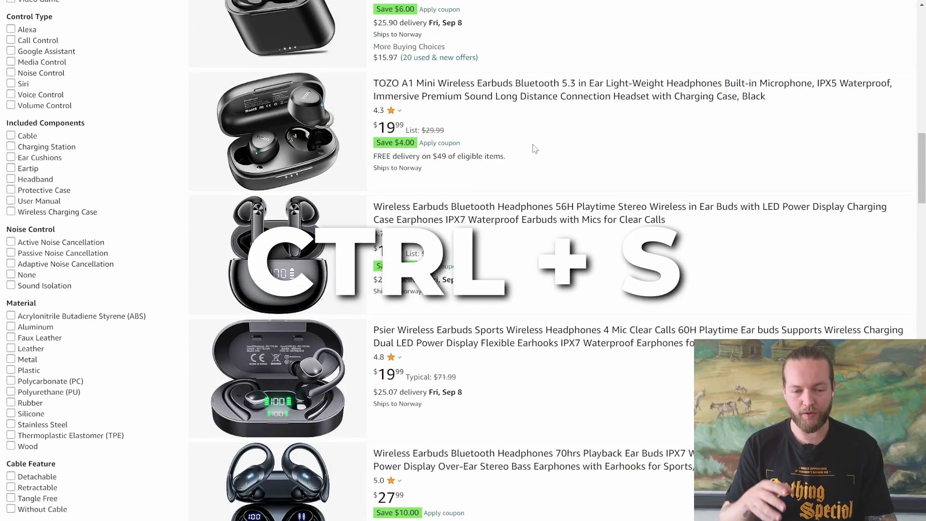
key("ctrl+s")
left_click(284, 387)
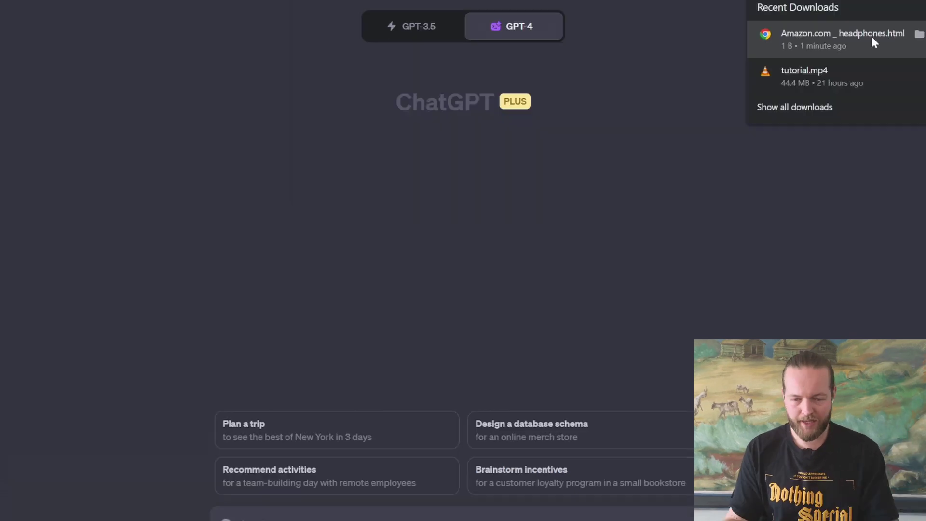
Step: Attach the saved 'Amazon.com _ headphones.html' file to the chat and paste the opening scraping request
left_click_drag(877, 36, 529, 232)
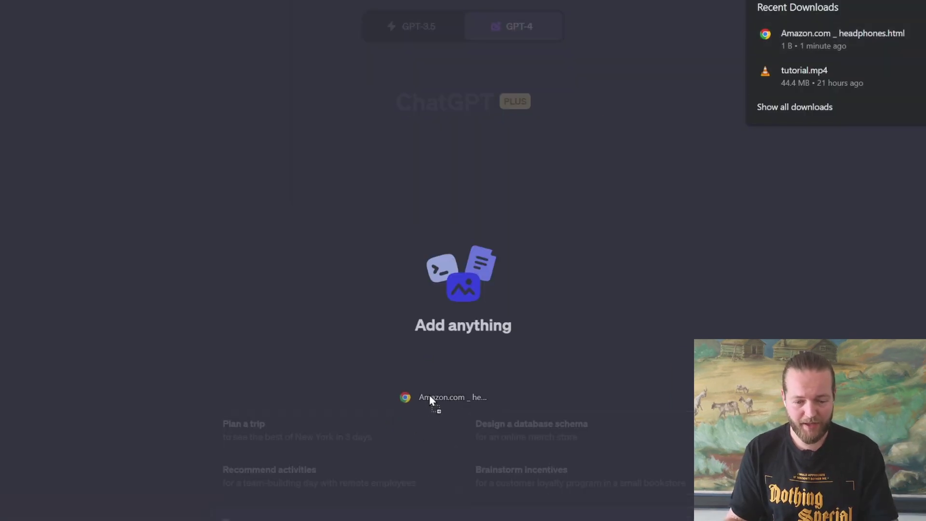
left_click_drag(429, 395, 457, 352)
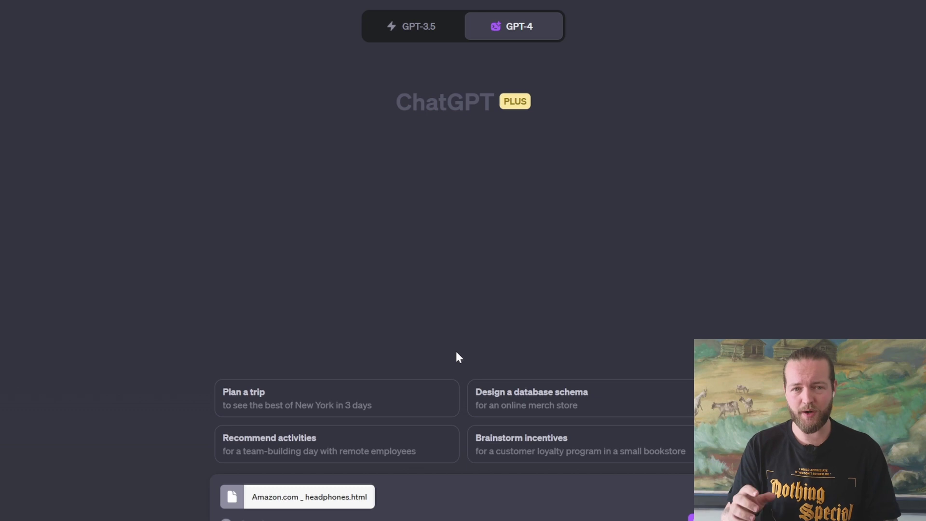
type("Scrape this website into a csv file where we only need the following items:")
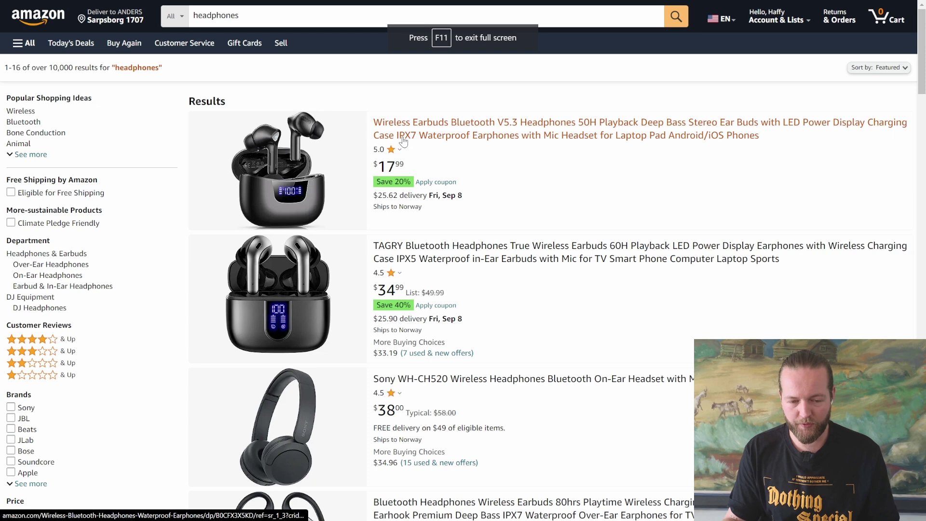
Step: Copy the first product title's span outerHTML from DevTools into the request
right_click(403, 141)
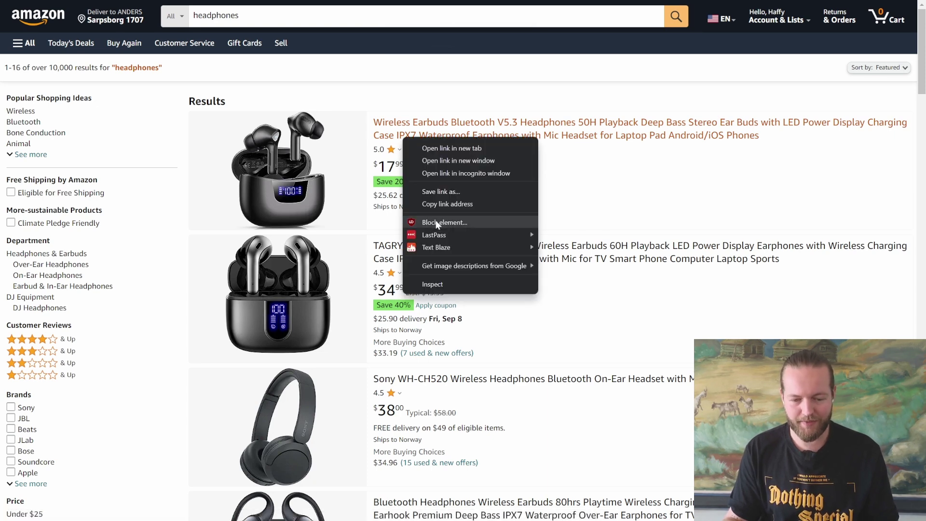
left_click(451, 284)
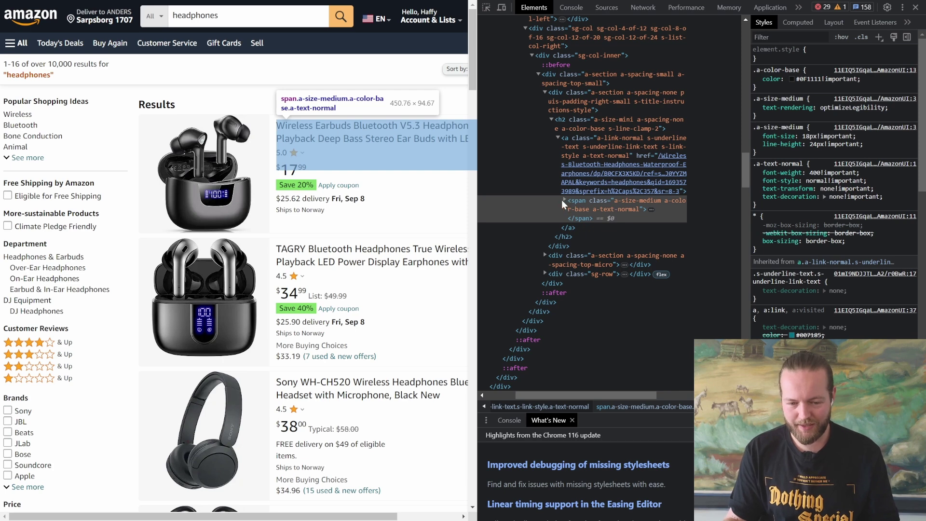
left_click(562, 199)
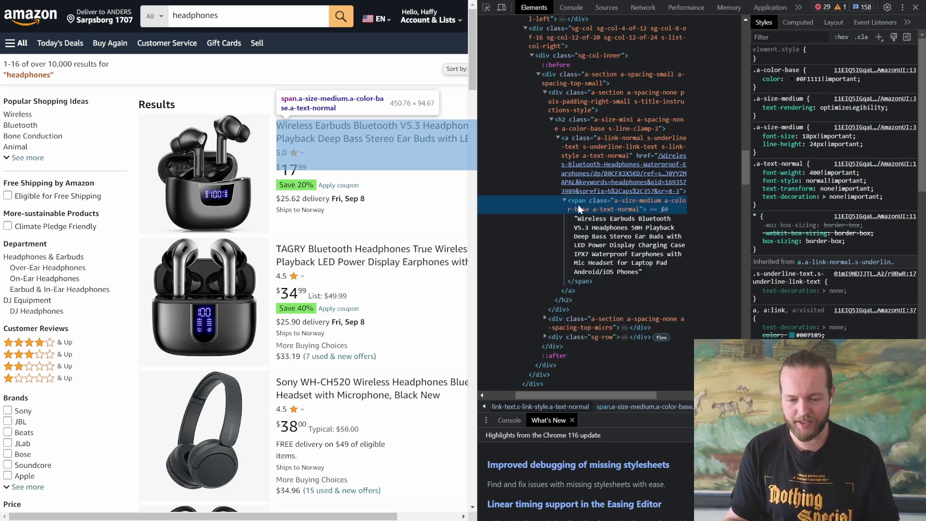
right_click(592, 205)
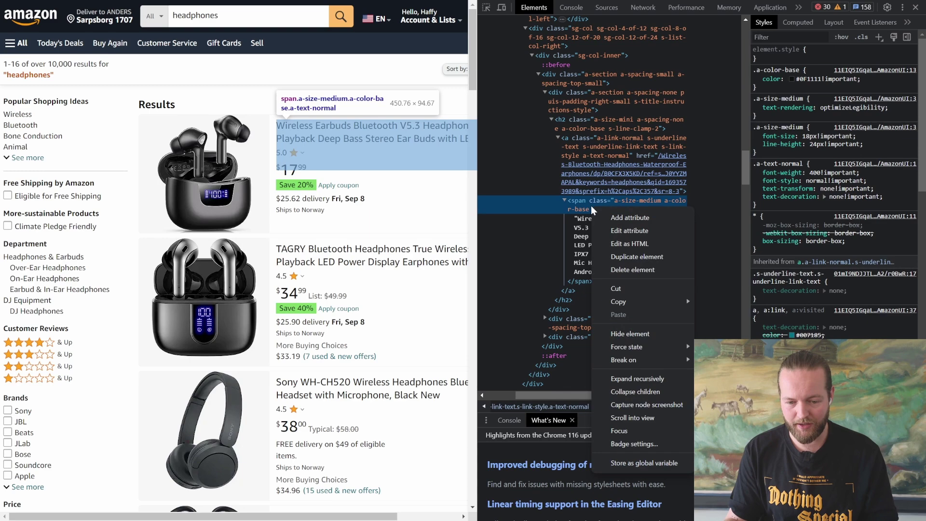
mouse_move(629, 297)
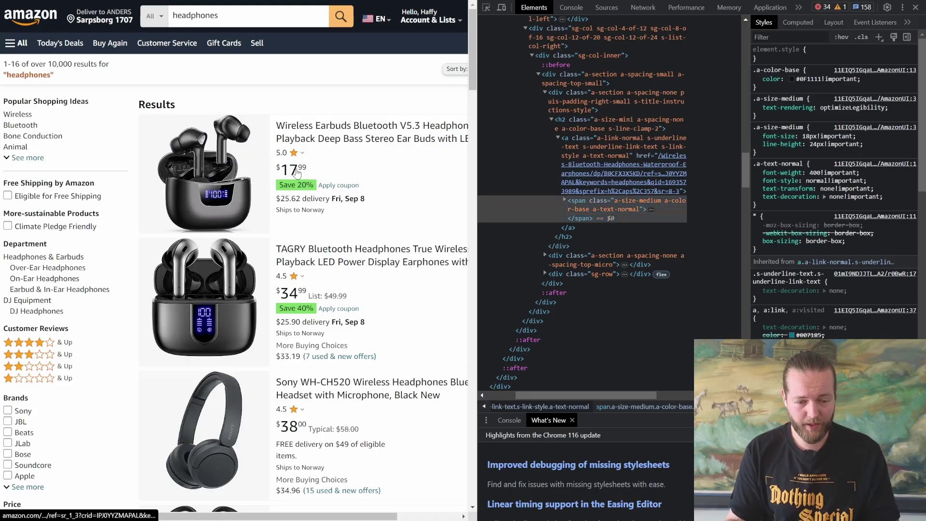
Step: Copy the first product's a-price-whole price span markup from DevTools
right_click(292, 169)
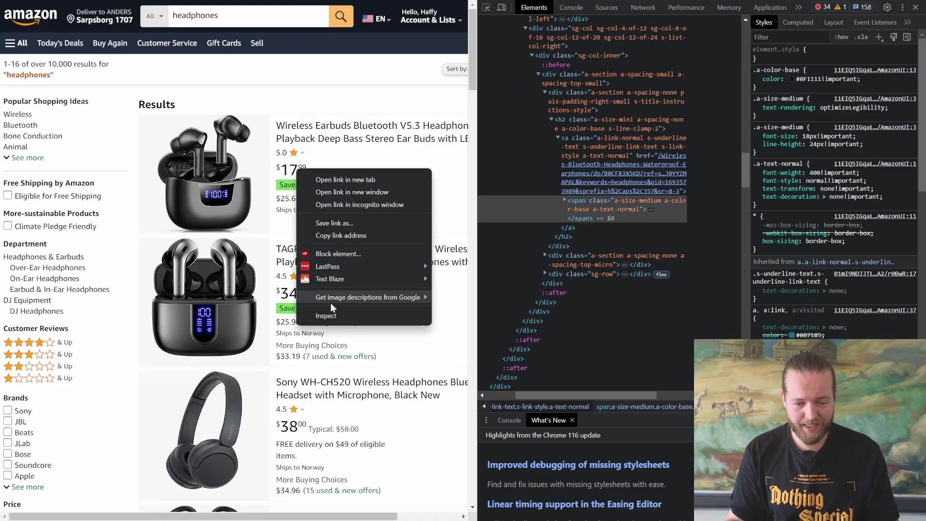
left_click(340, 315)
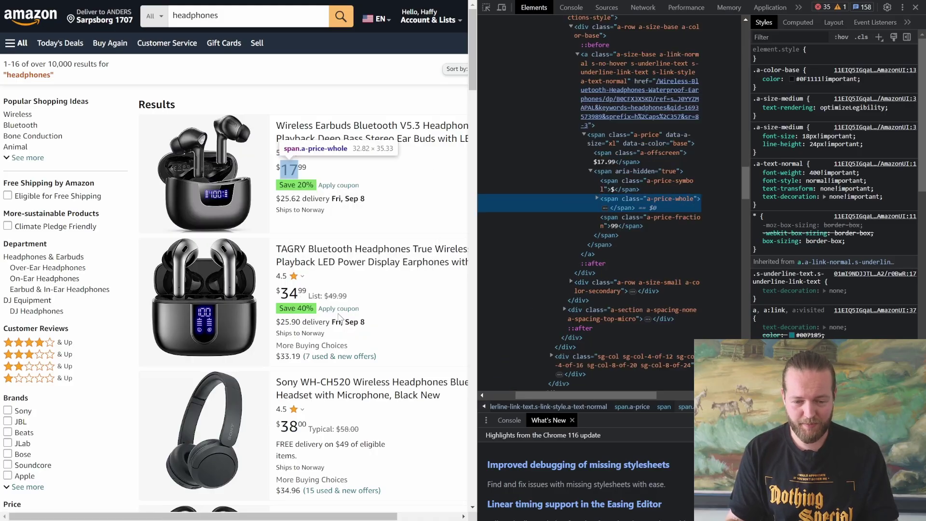
right_click(627, 200)
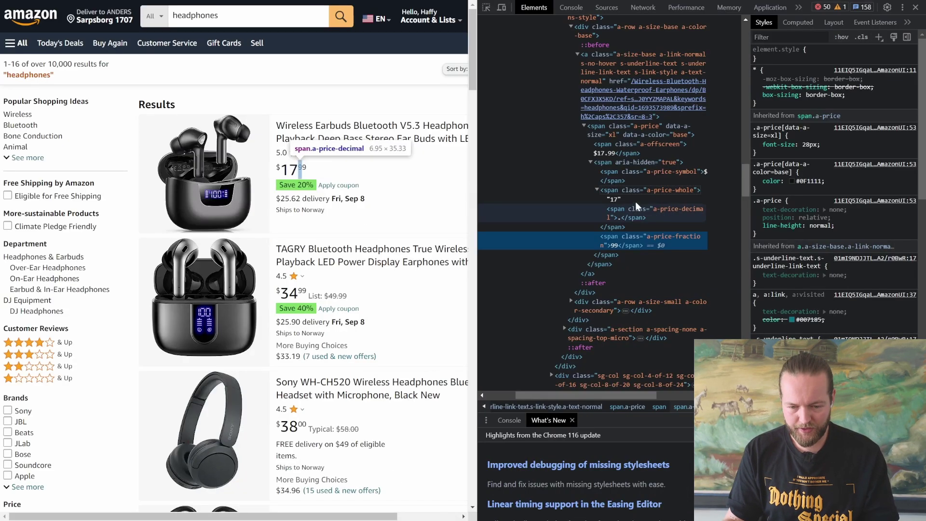
Step: Copy the outerHTML of the a-offscreen span holding the full $17.99 price
left_click(629, 191)
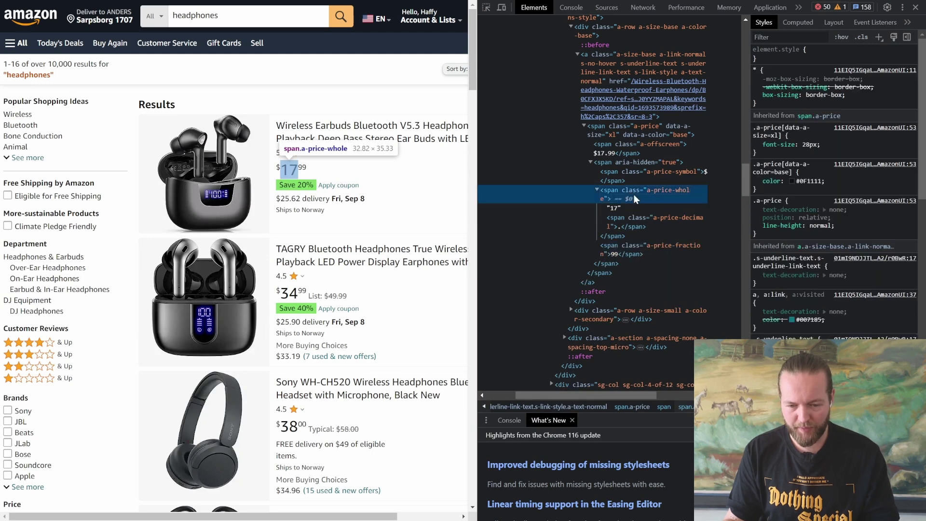
key("Up")
key("Up")
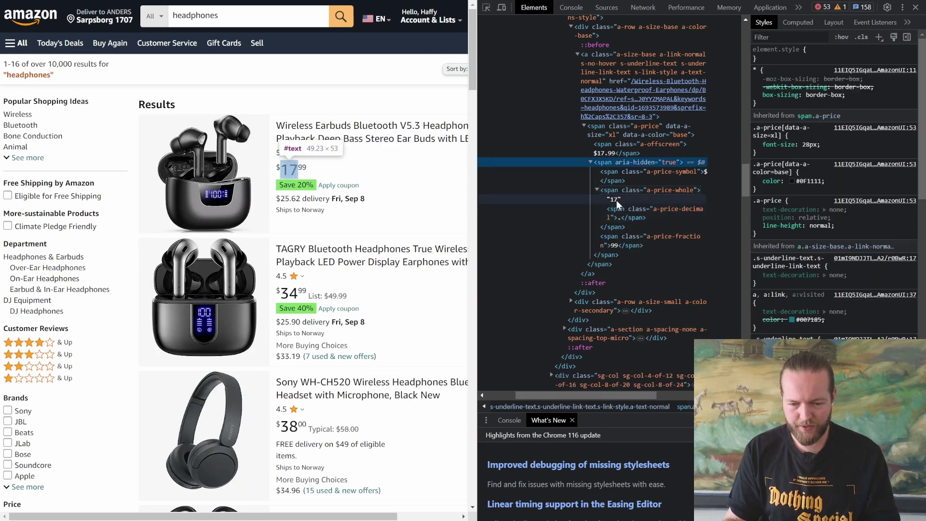
left_click(590, 162)
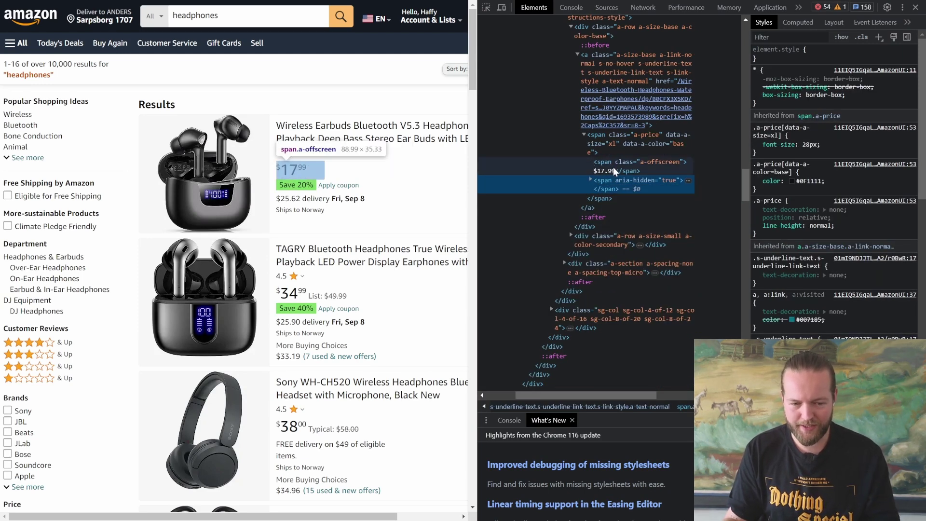
left_click(612, 159)
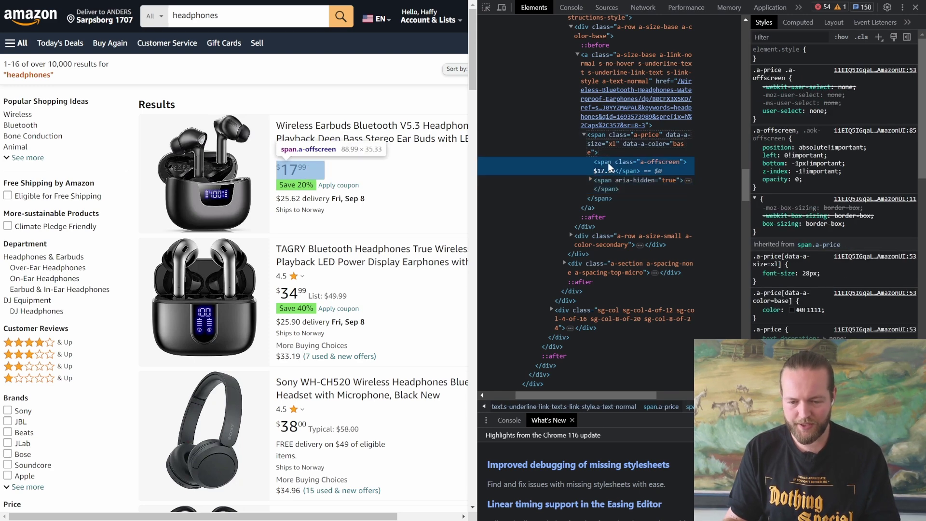
right_click(608, 164)
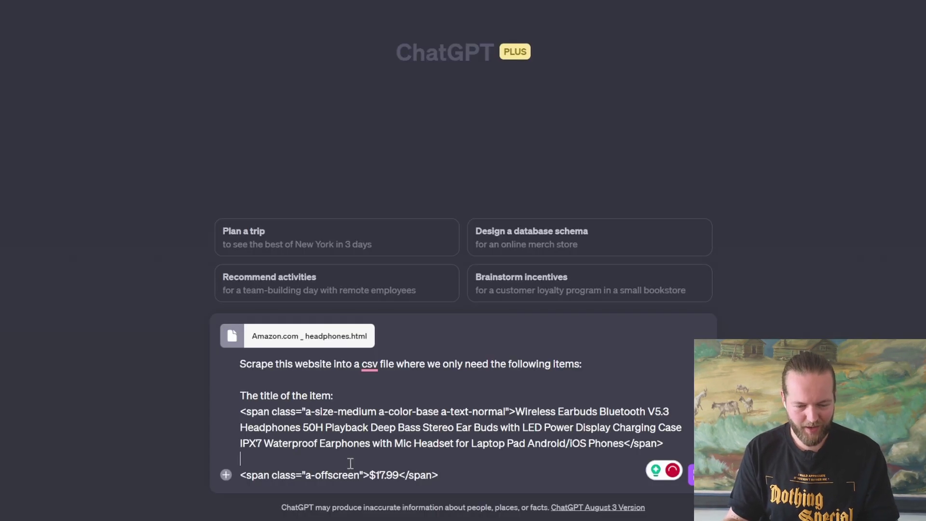
Step: Label it 'The price of the item:' and add 'Do this for all items… make this null data'
key("Return")
type("The price of the item:")
left_click(502, 449)
key("Return")
key("Return")
type("D")
type("o this for all items")
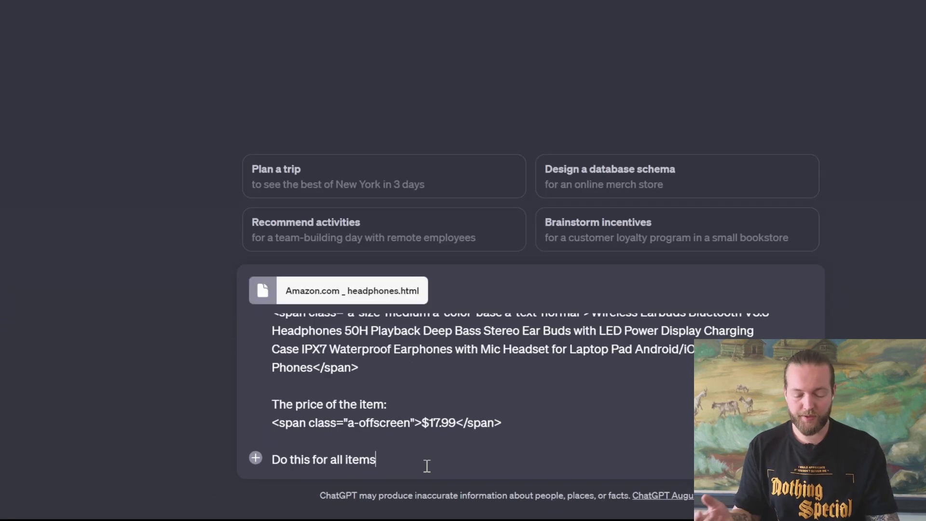
type(", if there are missing elements make this null data")
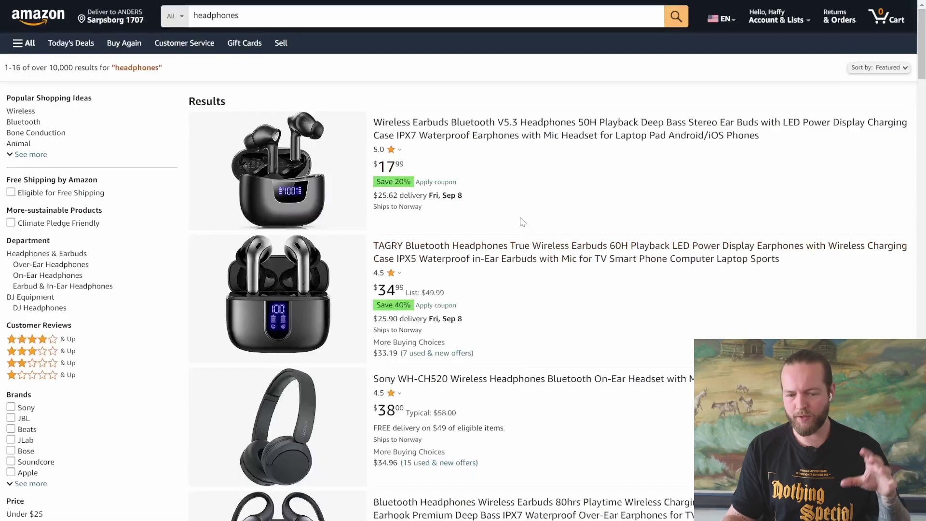
Step: Send the scraping request to ChatGPT and download the resulting CSV of titles and prices
scroll(521, 217, "down", 5)
scroll(491, 176, "down", 10)
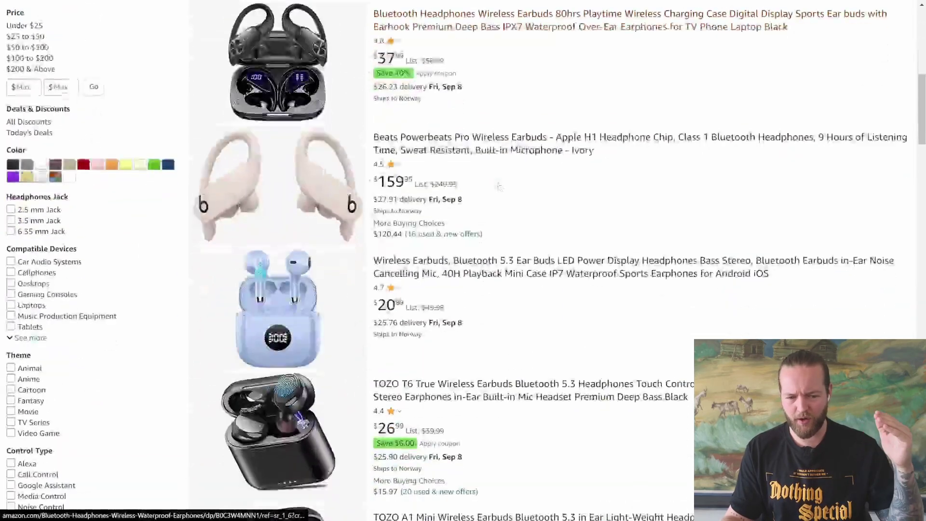
scroll(514, 261, "down", 5)
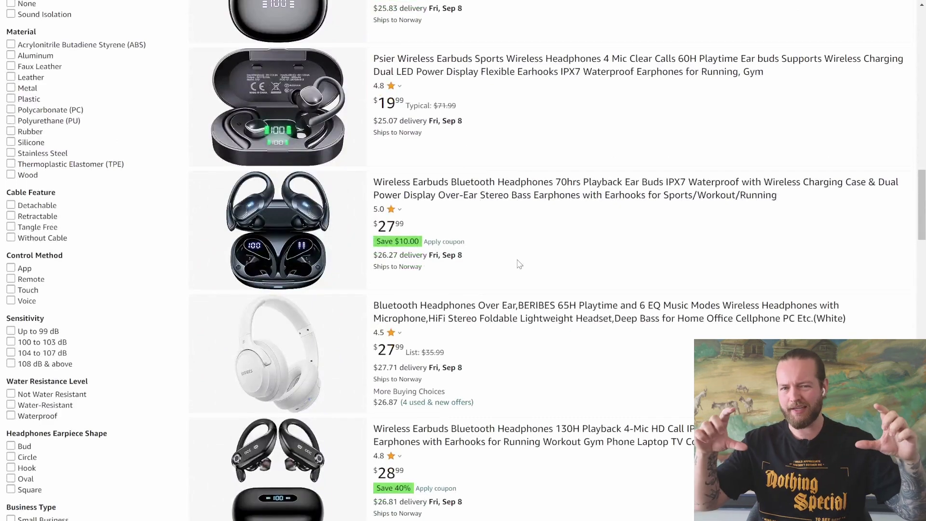
scroll(389, 211, "down", 1)
scroll(389, 211, "down", 12)
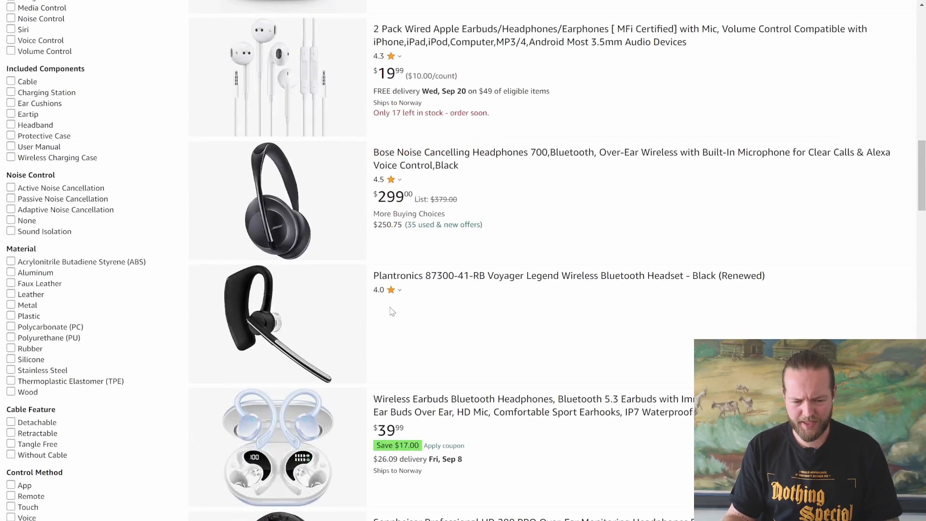
left_click_drag(374, 199, 399, 198)
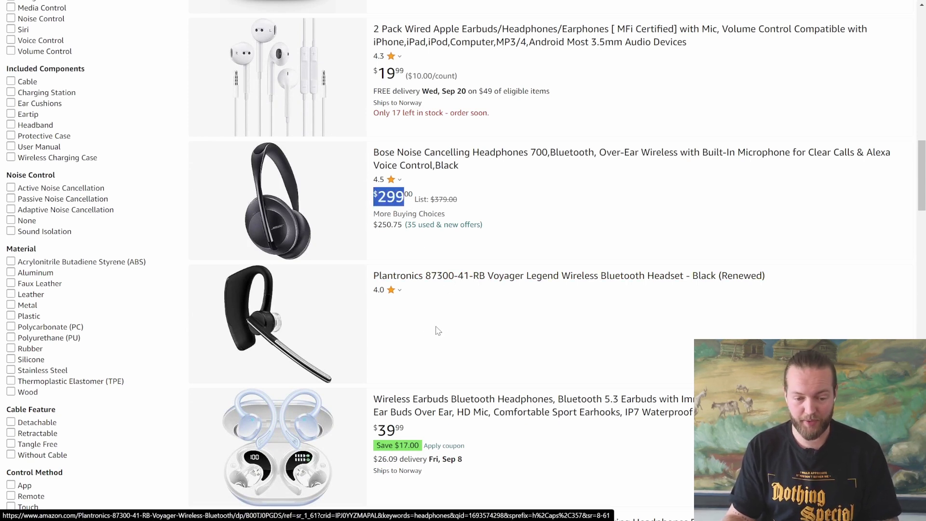
left_click(403, 316)
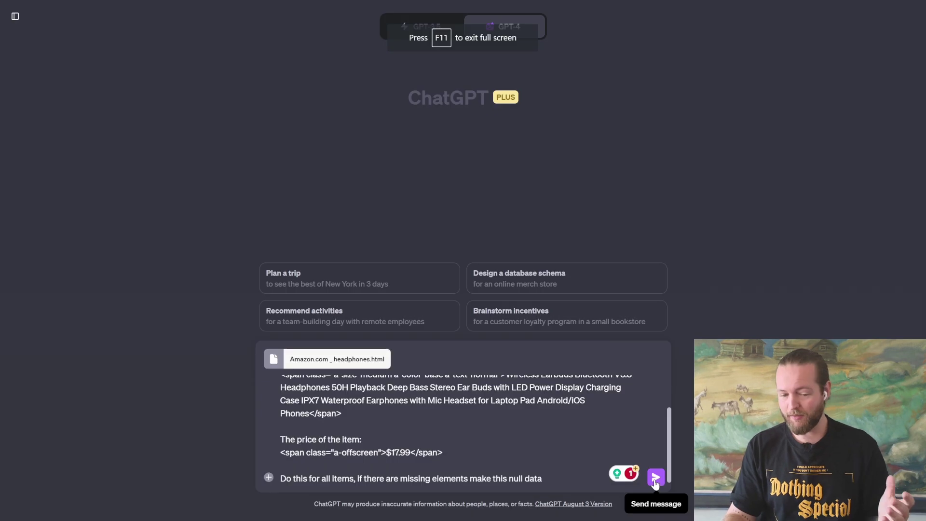
left_click(656, 478)
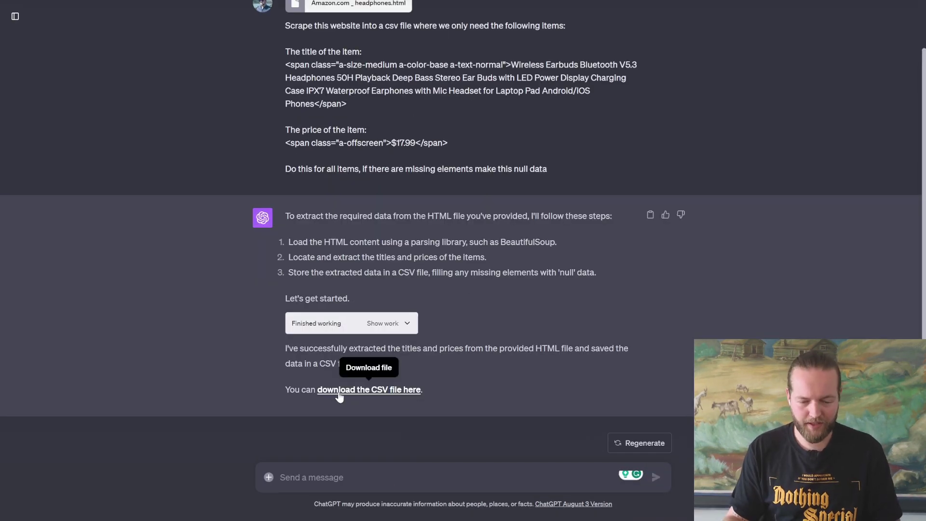
left_click(339, 392)
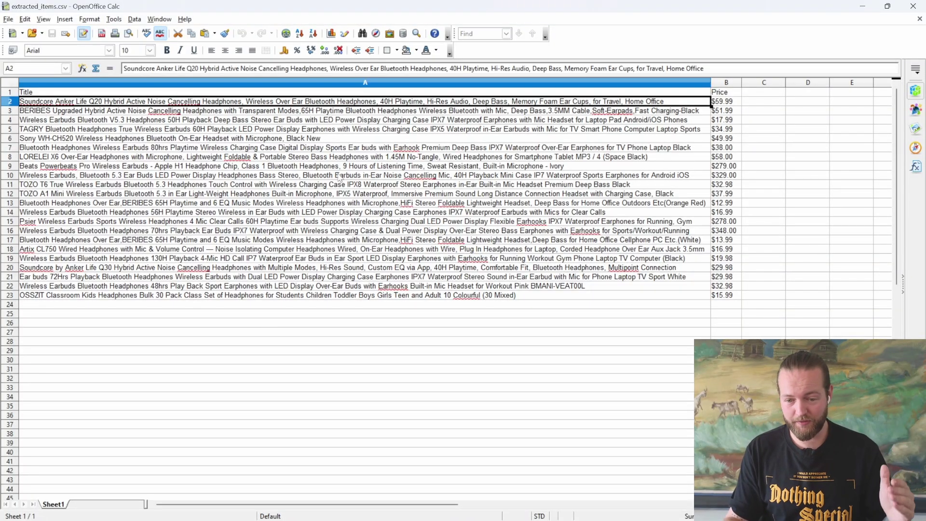
left_click(717, 104)
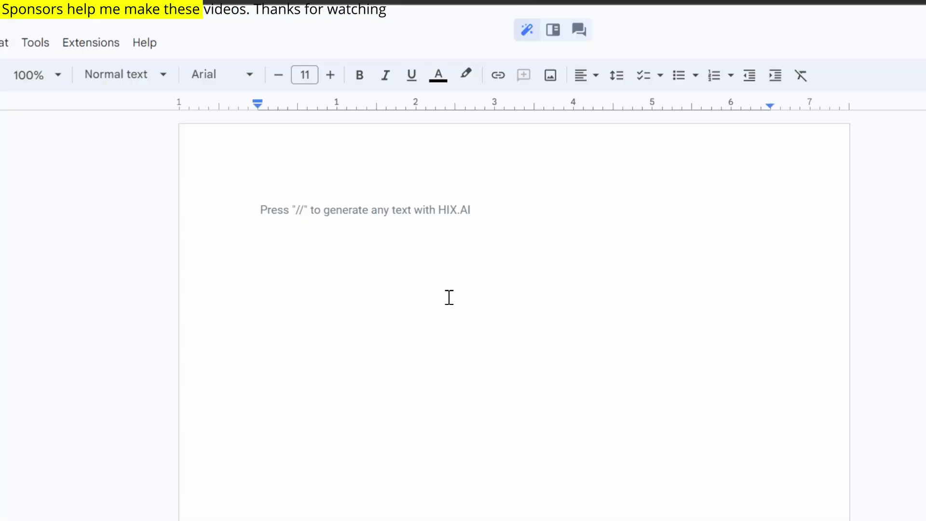
Step: Use HIX.AI Brainstorm ideas to insert a seven-item list of marketing ideas
type("//")
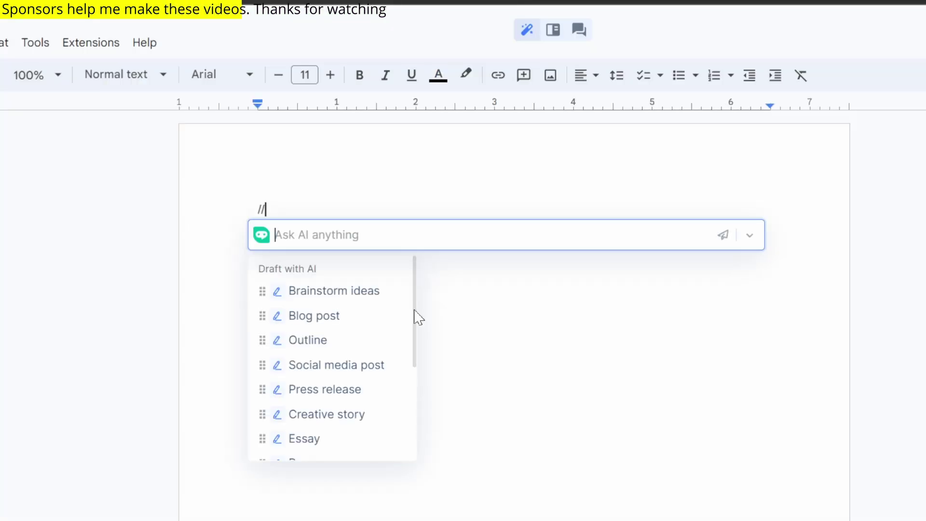
left_click_drag(414, 311, 413, 343)
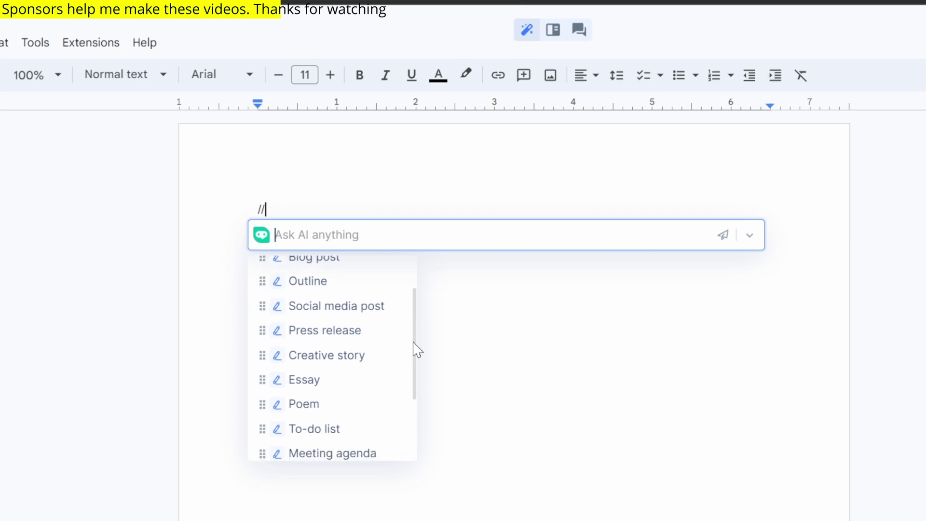
left_click(407, 314)
key("Return")
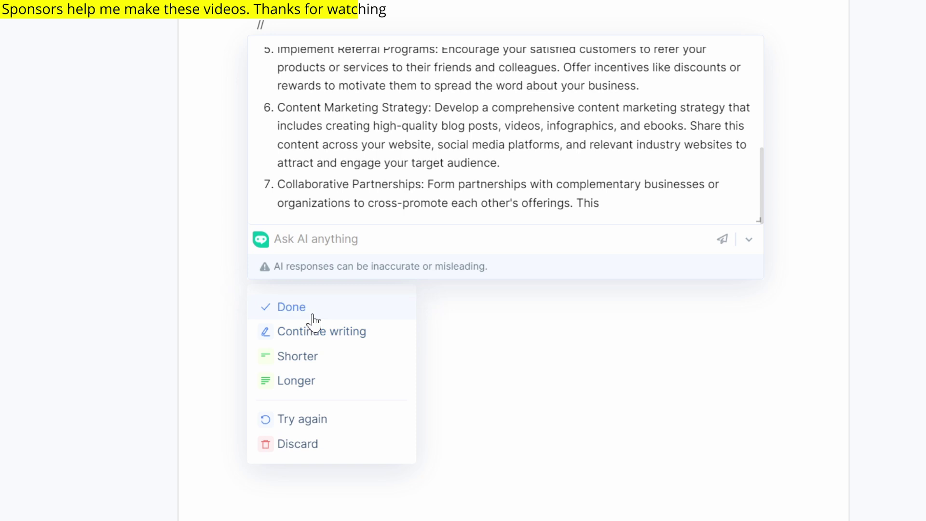
left_click(313, 316)
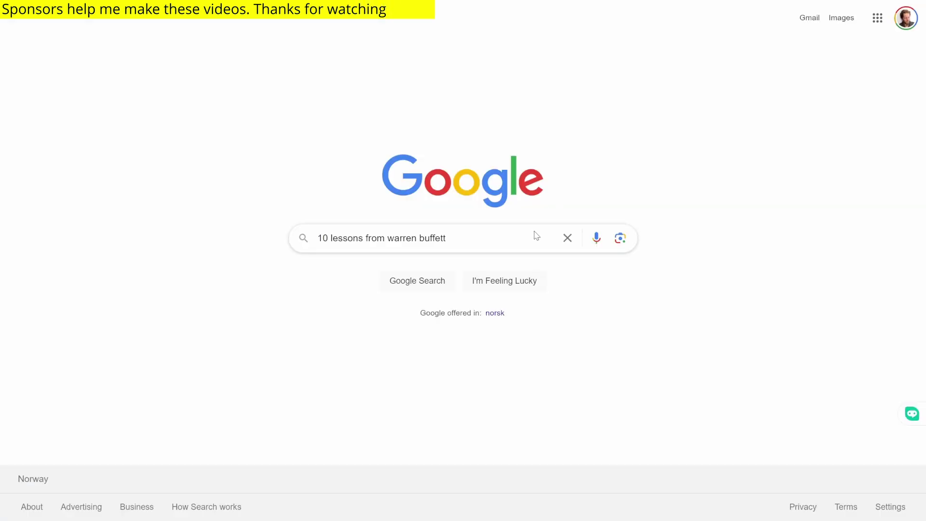
Step: Search '10 lessons from warren buffett' and select the HIX.AI answer and its source links
key("Return")
left_click_drag(566, 158, 726, 302)
scroll(725, 301, "down", 5)
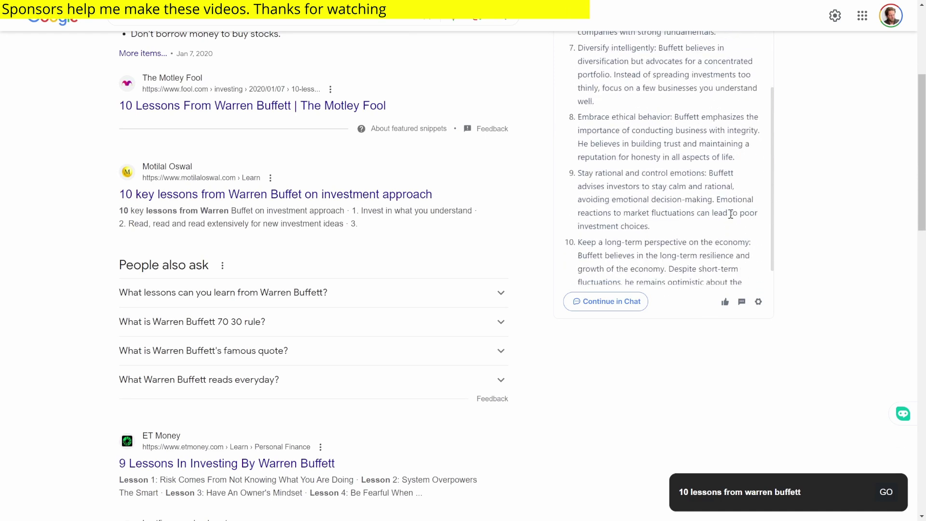
left_click_drag(578, 154, 675, 226)
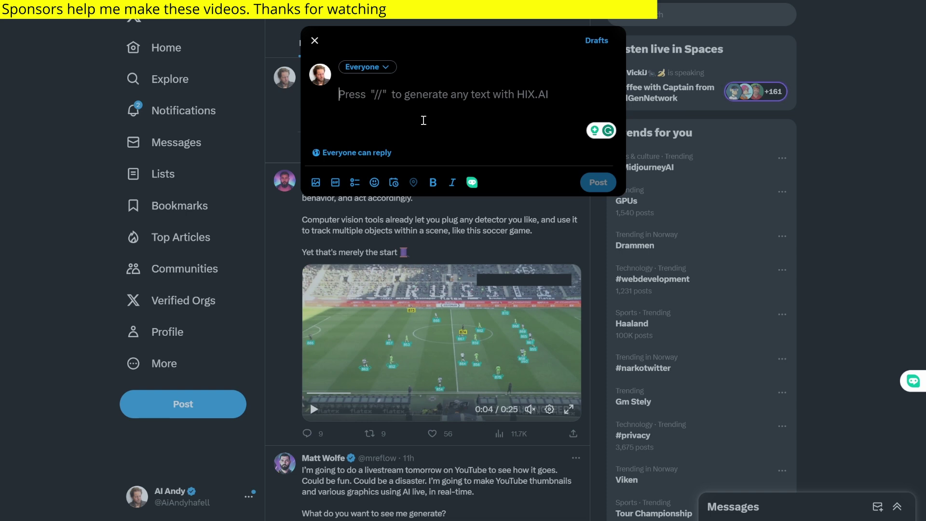
Step: Generate an Encouraging-tone HIX.AI tweet from 'Write a Motivational tweet for startup entrepreneus'
type("/")
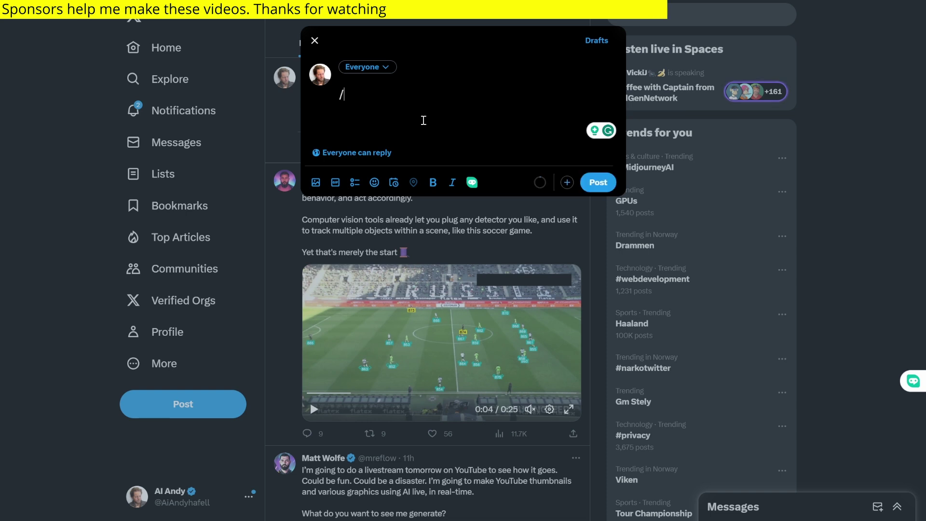
type("/")
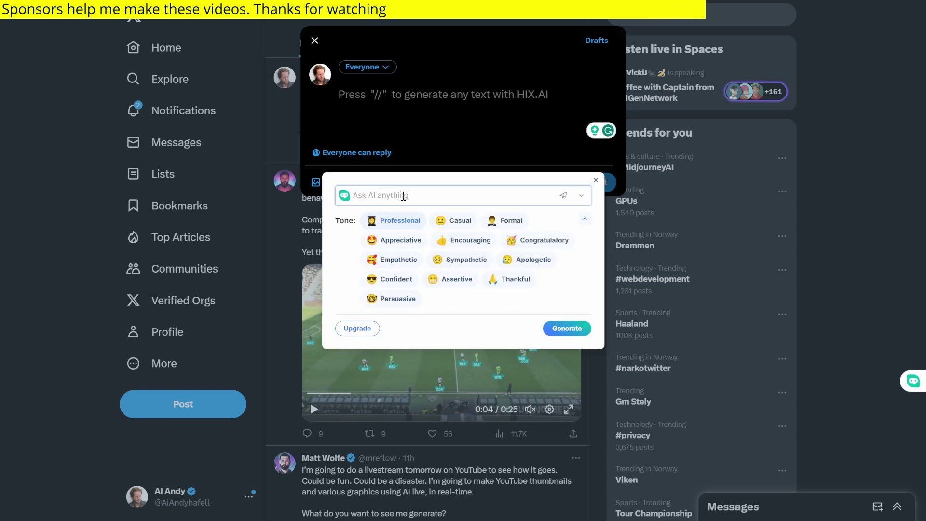
type("Write a Motivational tweet for startup entrepreneus")
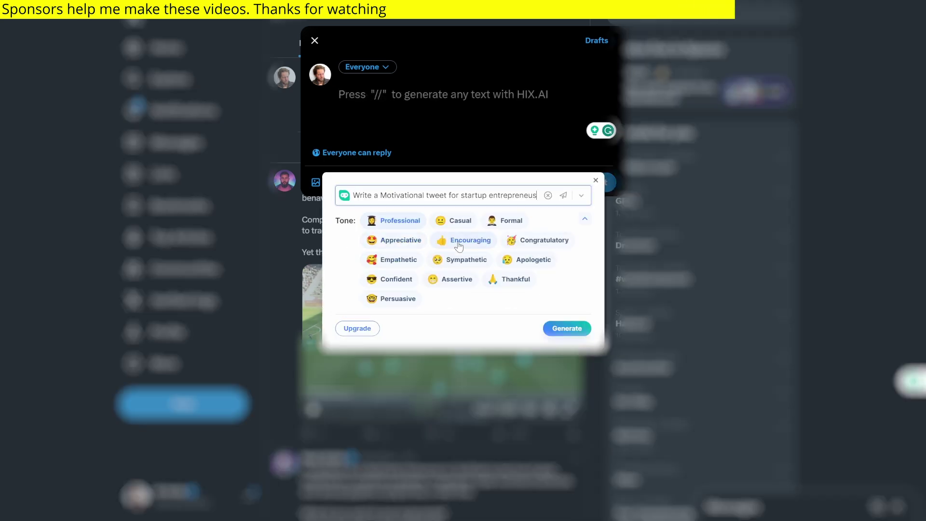
left_click(459, 247)
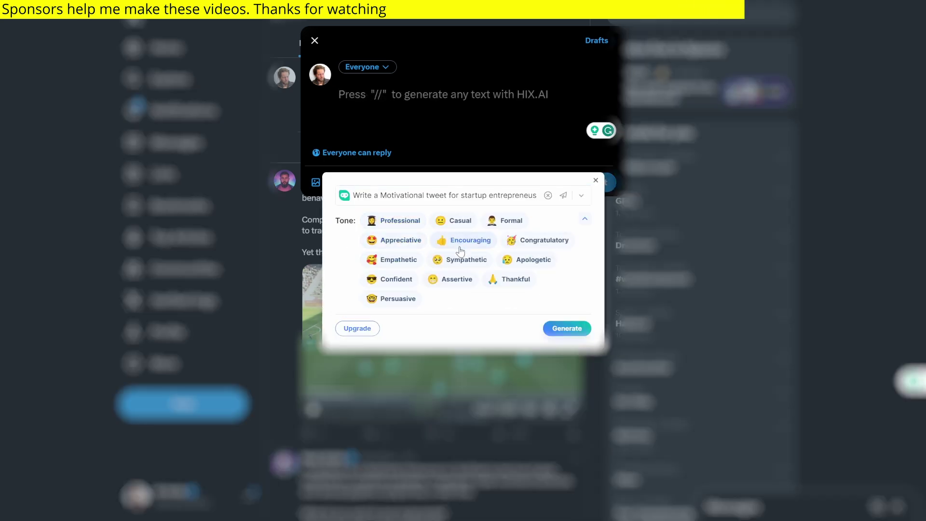
left_click(572, 333)
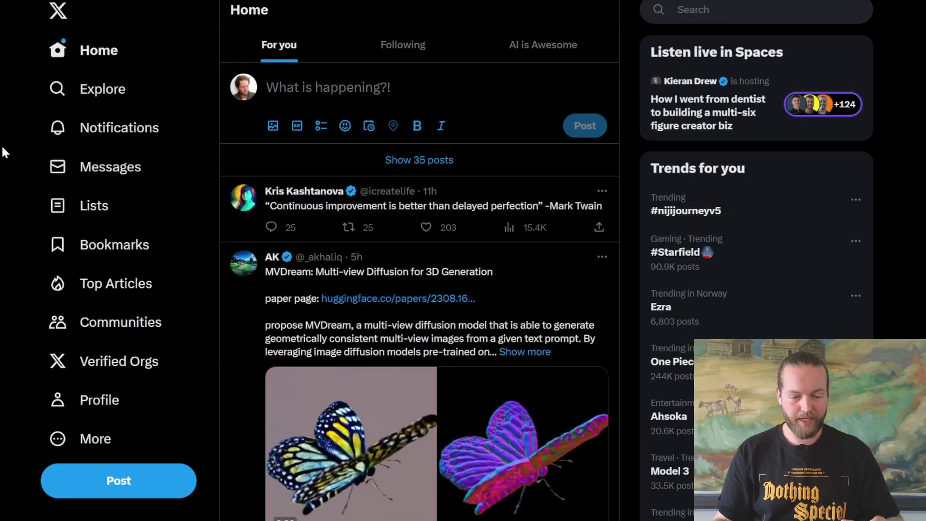
Step: Open the AI Squad list from Lists and scroll through its posts
left_click(91, 207)
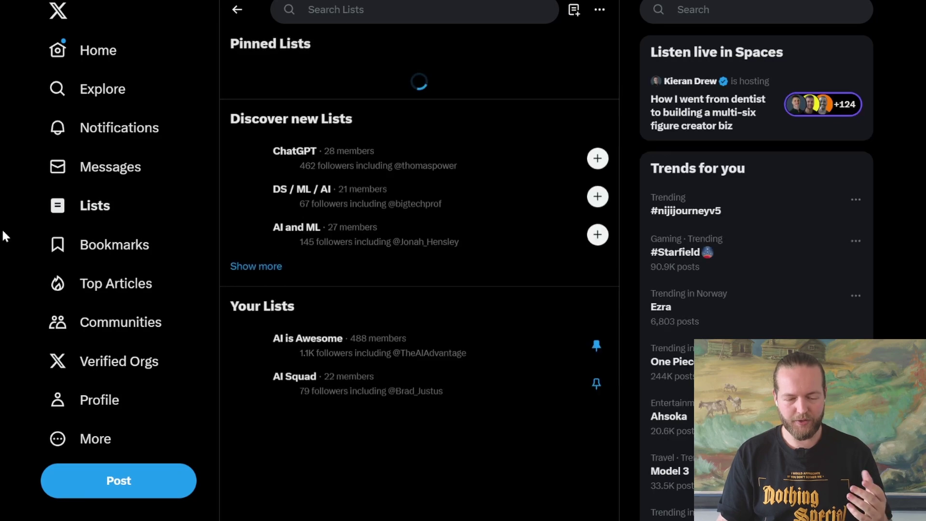
scroll(381, 386, "down", 3)
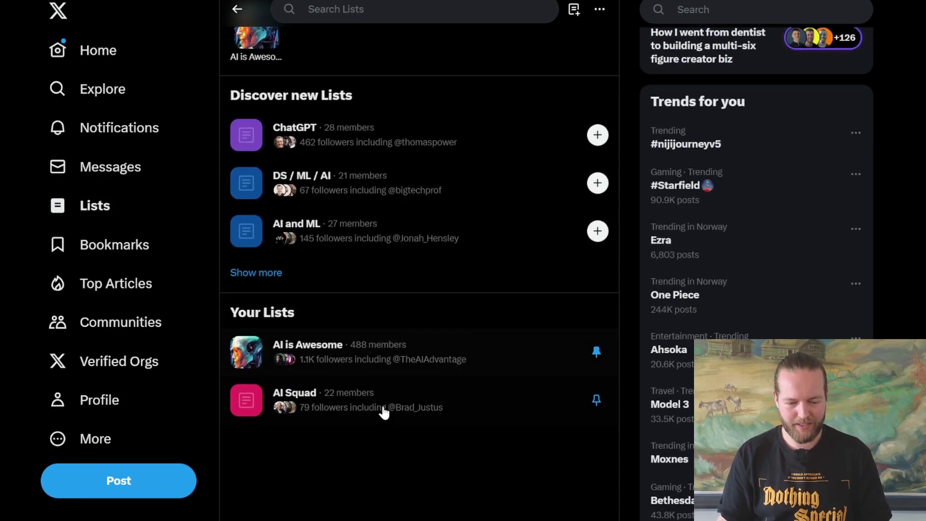
left_click(460, 412)
scroll(424, 308, "down", 15)
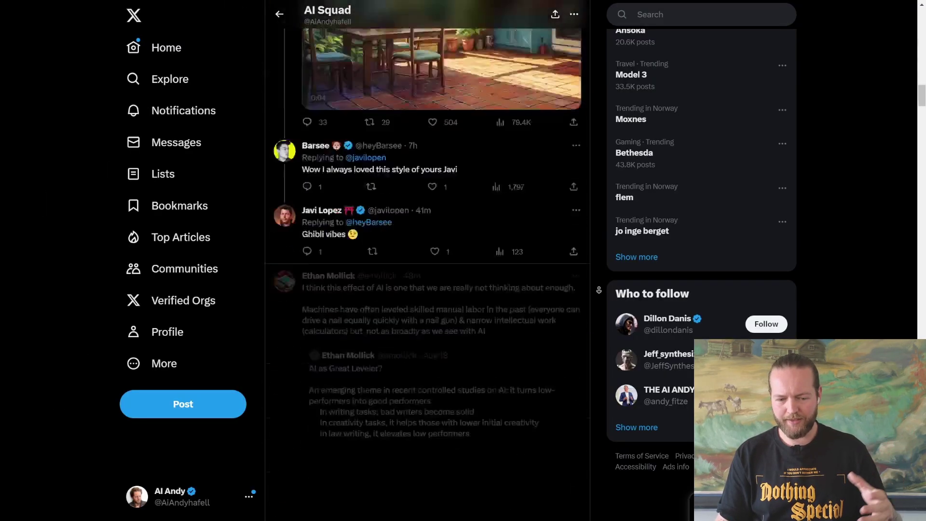
scroll(427, 261, "down", 15)
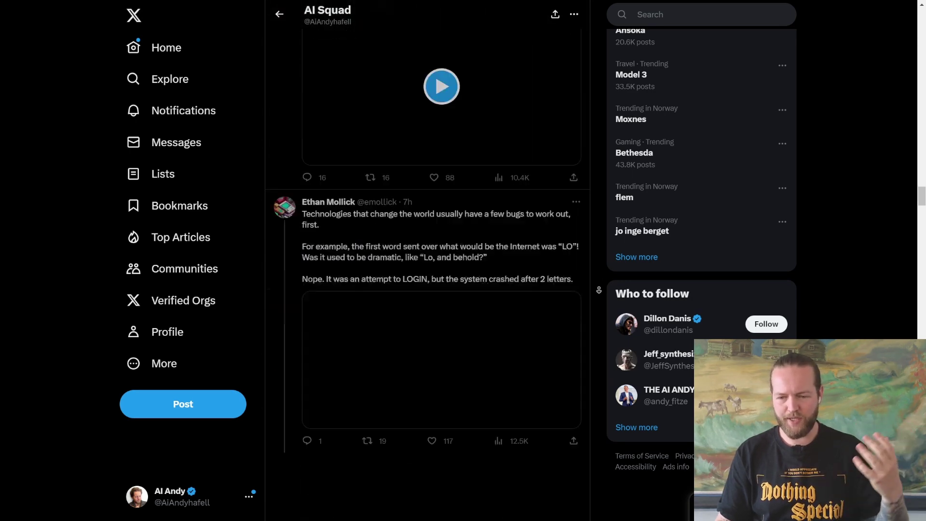
scroll(426, 260, "down", 15)
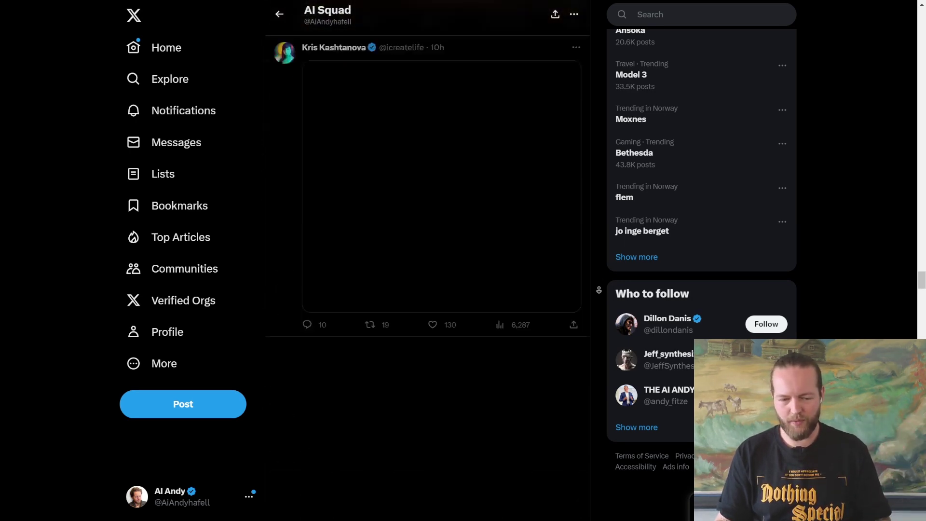
scroll(600, 291, "down", 5)
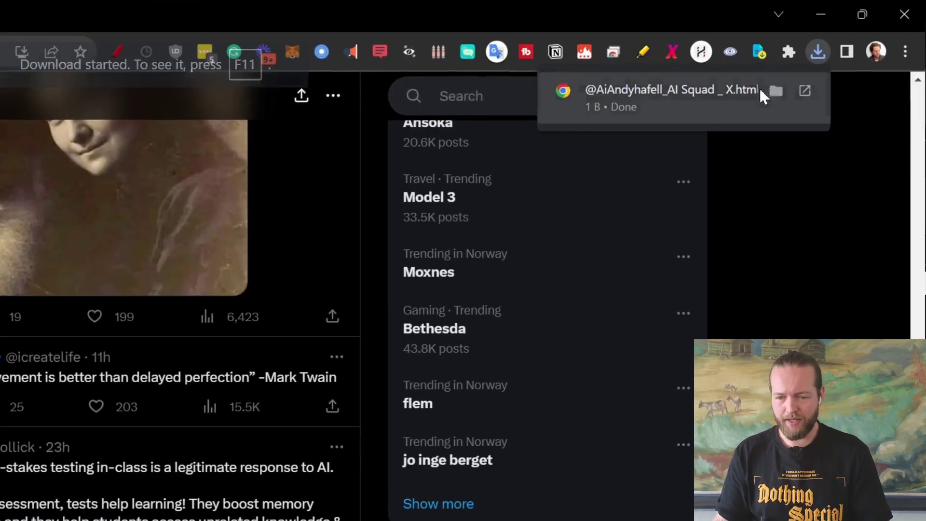
Step: Open the 1 B saved AI Squad file, then go to SingleFile's Web Store page
left_click(737, 94)
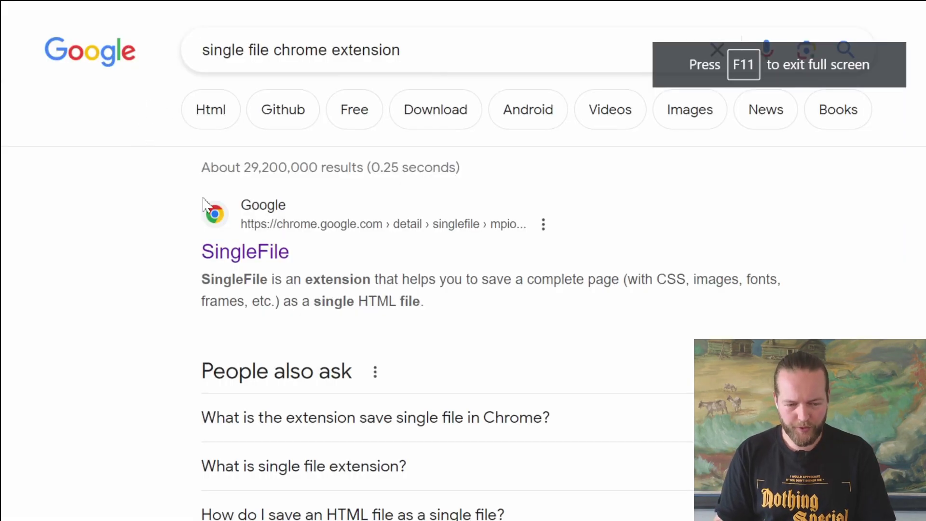
left_click(268, 262)
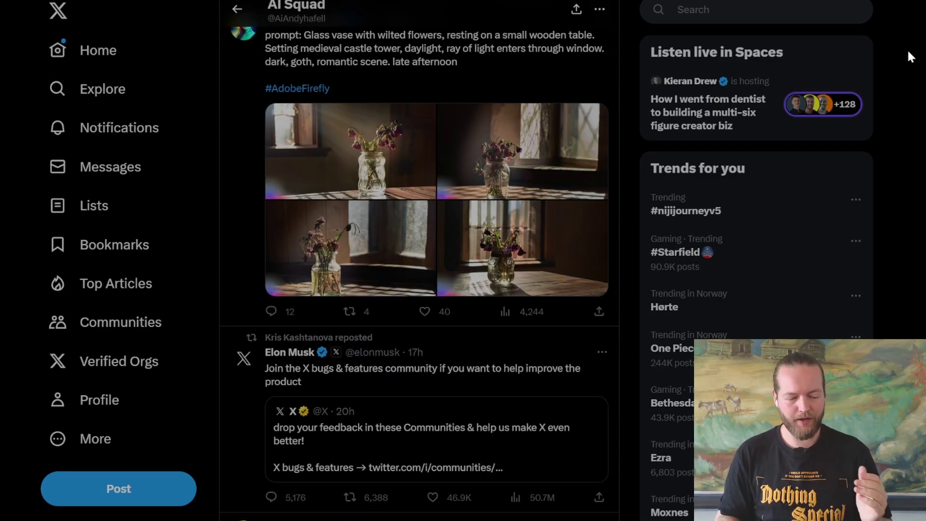
Step: Confirm the 19.9 MB AI Squad HTML file in Downloads and drag it into the ChatGPT prompt
left_click(874, 18)
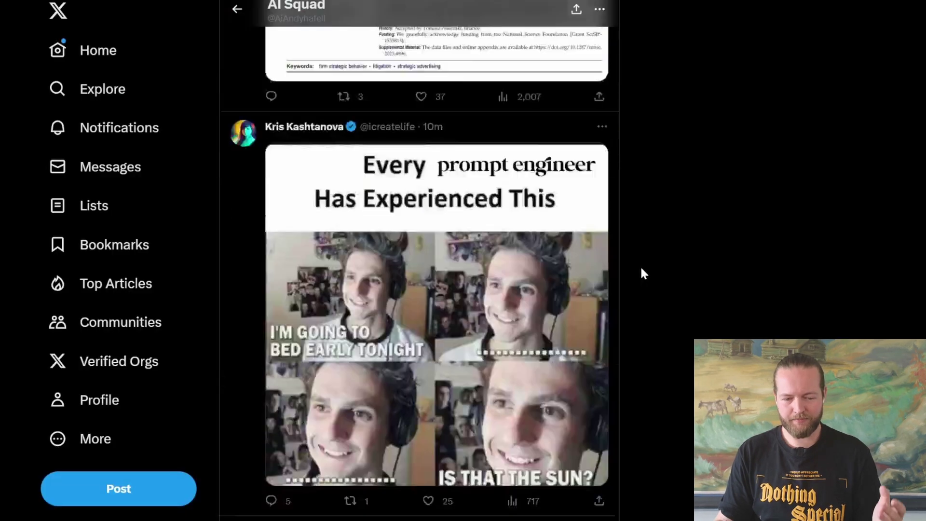
scroll(641, 270, "down", 20)
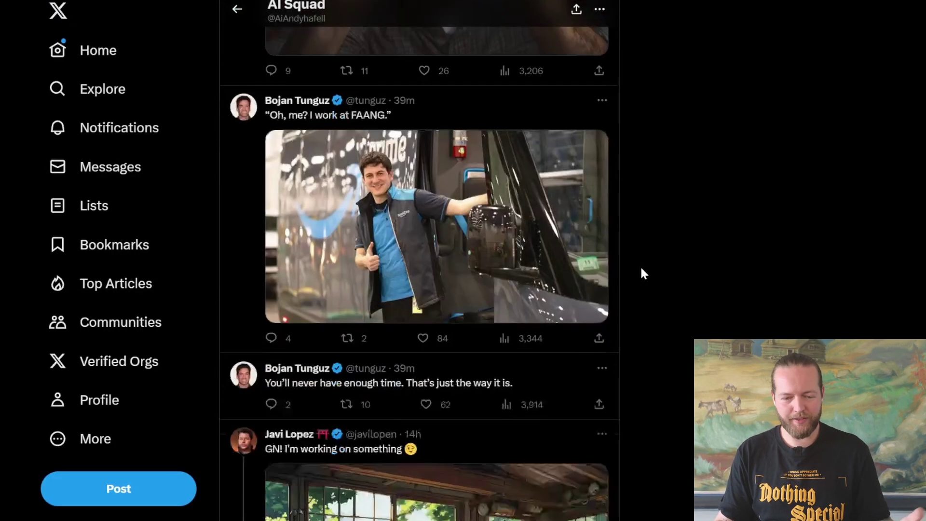
scroll(640, 265, "down", 5)
left_click_drag(820, 38, 384, 447)
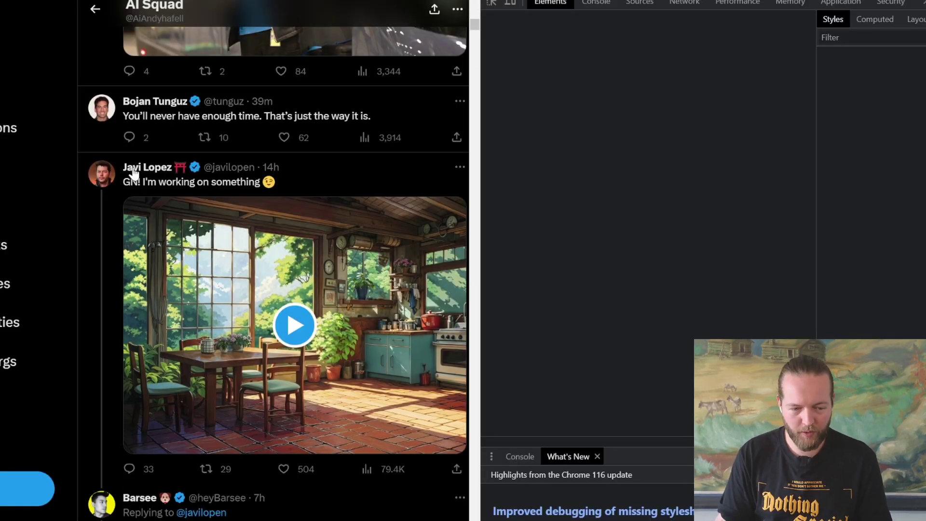
Step: Copy the tweet author name's HTML from Inspect and paste it under Name in the prompt
right_click(132, 169)
left_click(160, 331)
right_click(710, 222)
mouse_move(774, 326)
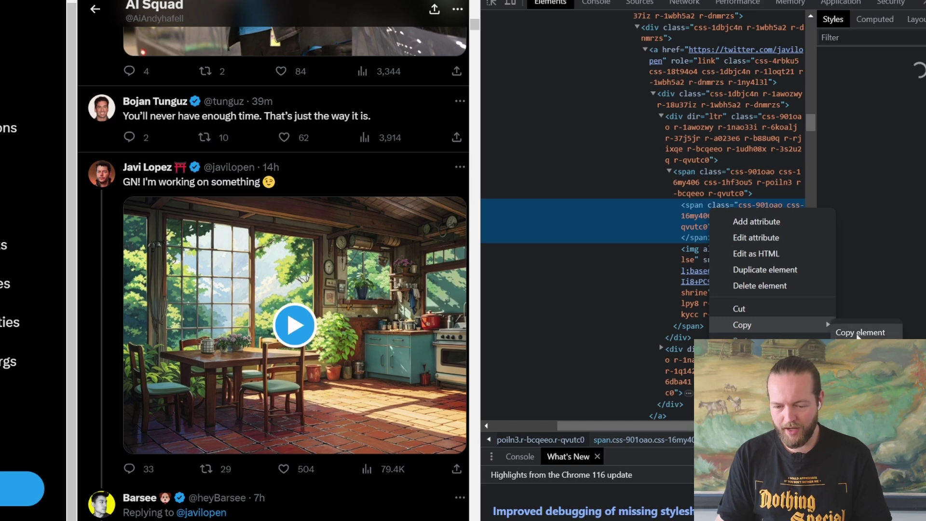
left_click(856, 333)
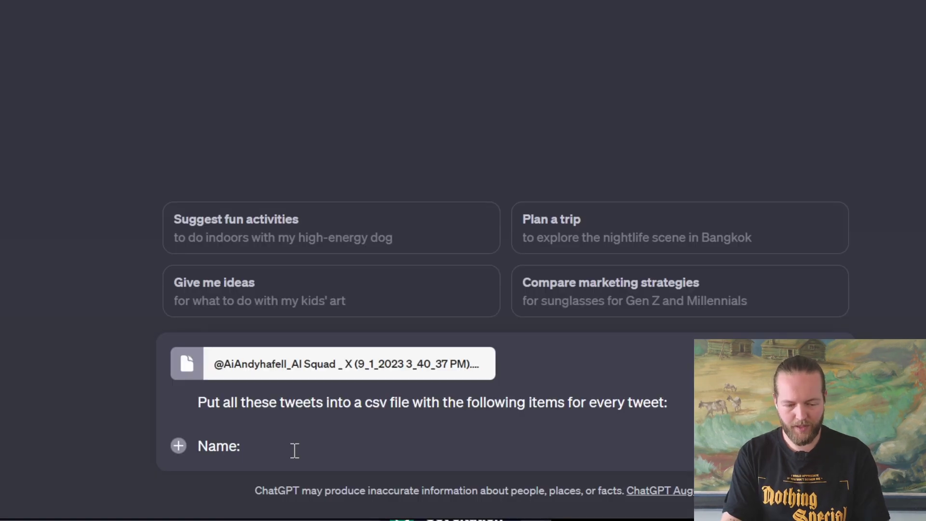
key("shift+Return")
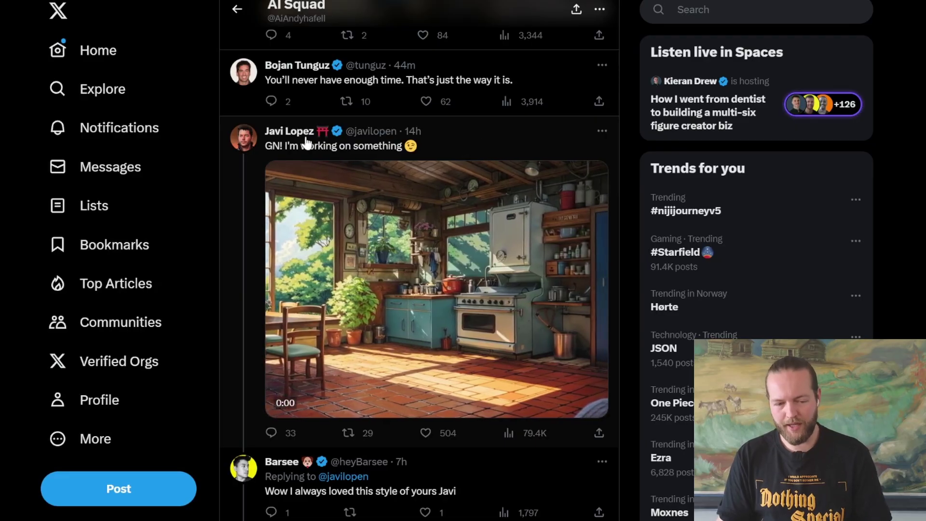
right_click(292, 133)
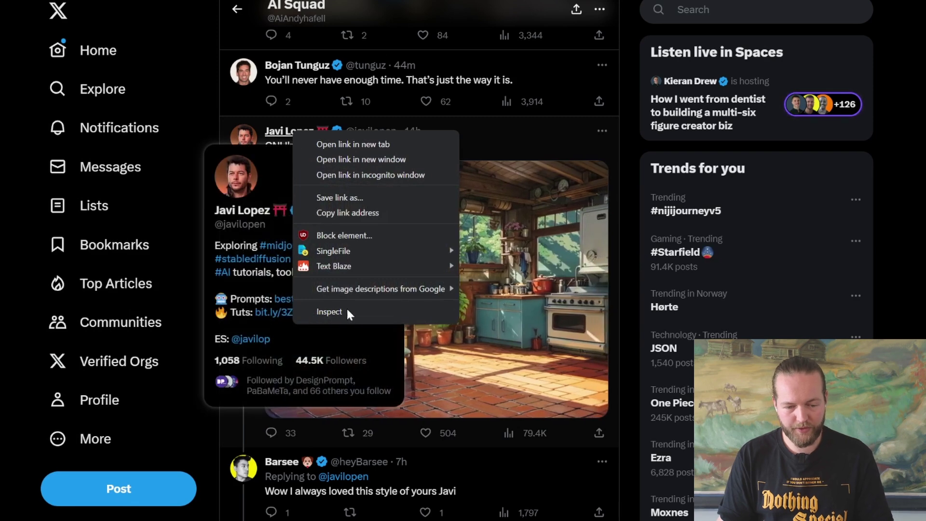
left_click(346, 308)
right_click(734, 225)
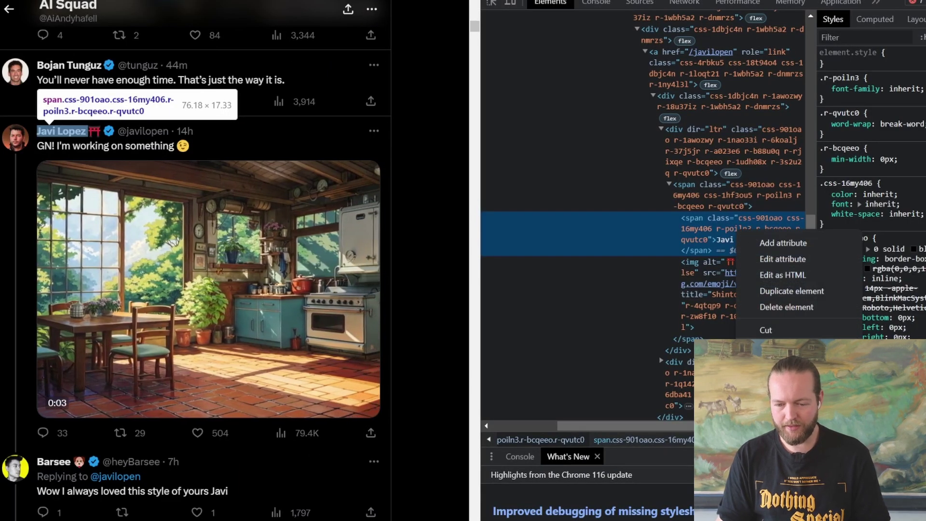
key("Escape")
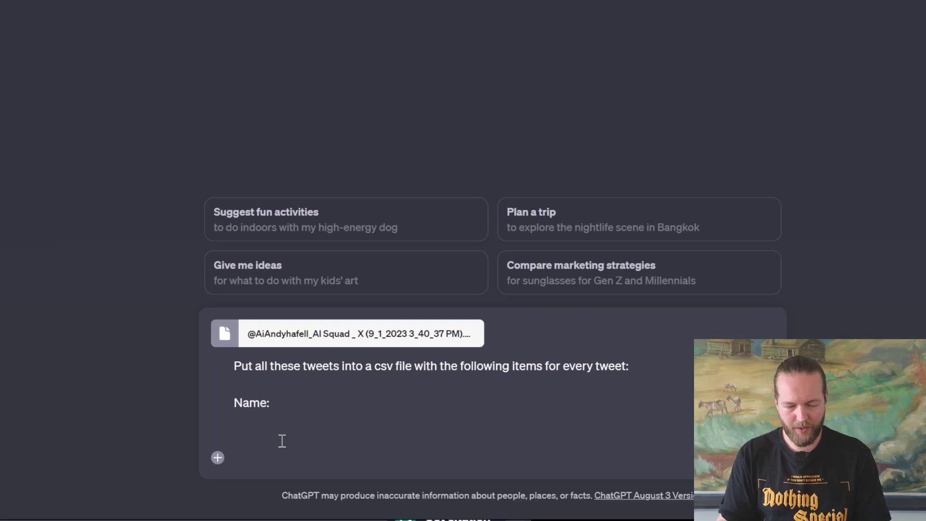
key("ctrl+v")
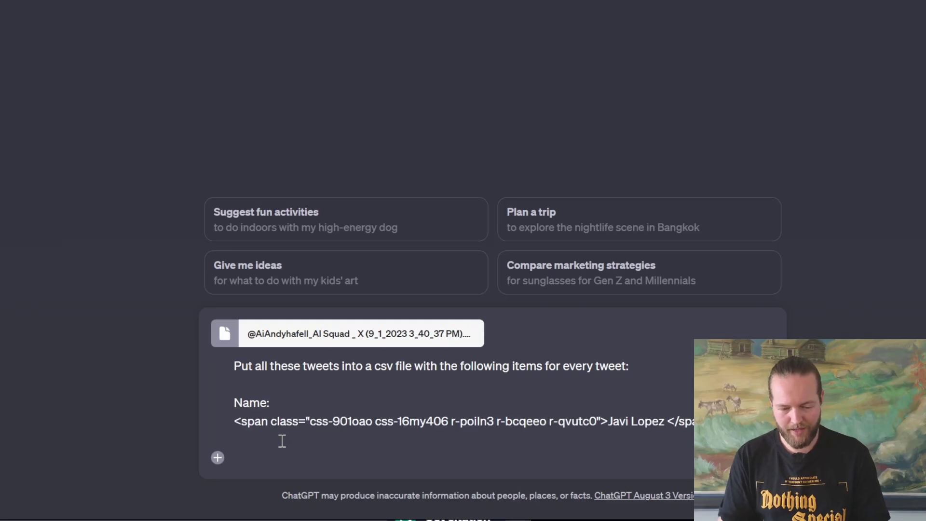
key("Return")
key("Return")
Step: Add a 'Tweet Text:' label and copy the tweet and like-count HTML elements
type("Tweet Text:")
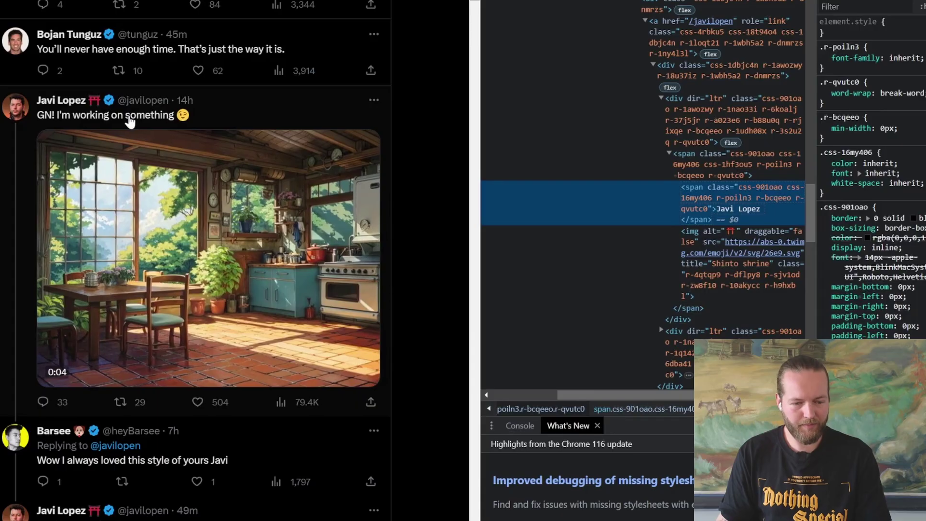
right_click(130, 117)
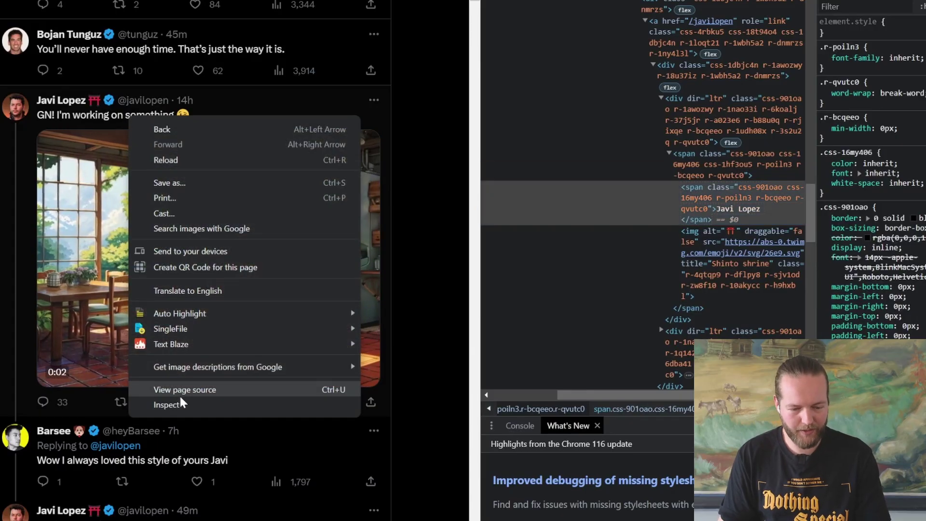
left_click(169, 404)
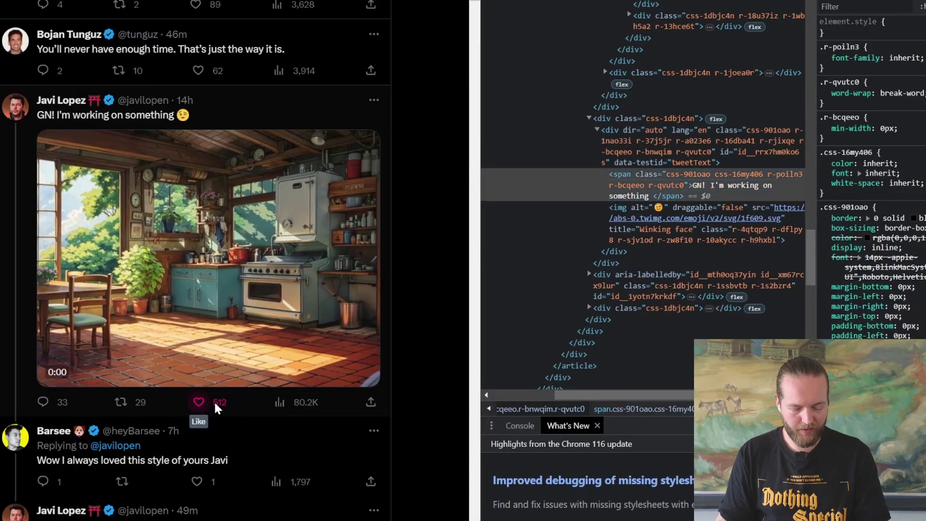
right_click(223, 402)
left_click(245, 393)
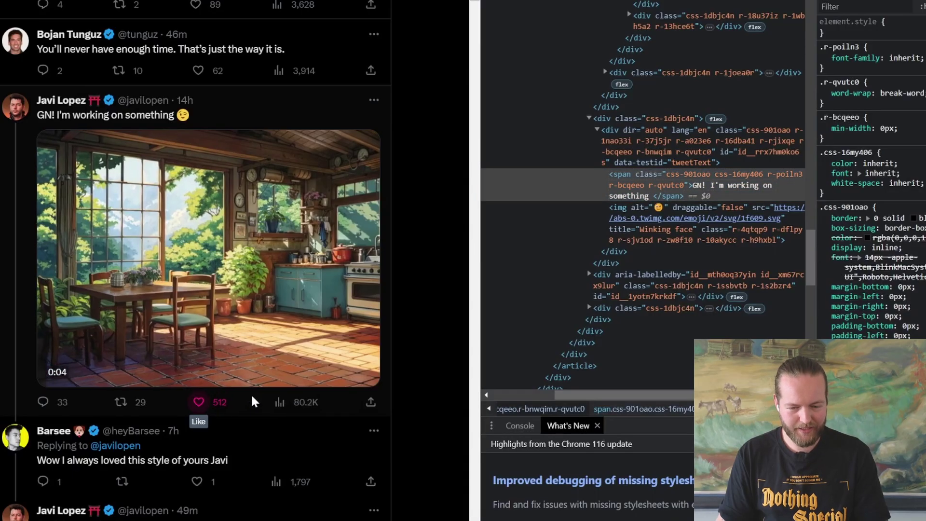
right_click(759, 184)
left_click(892, 302)
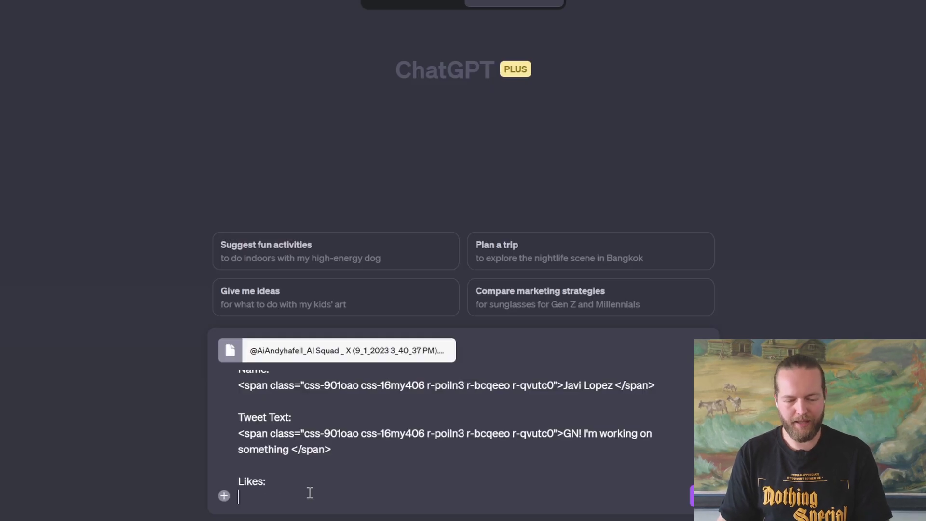
Step: Paste the like-count HTML and add 'If any of the elements are blank make it null data'
key("ctrl+v")
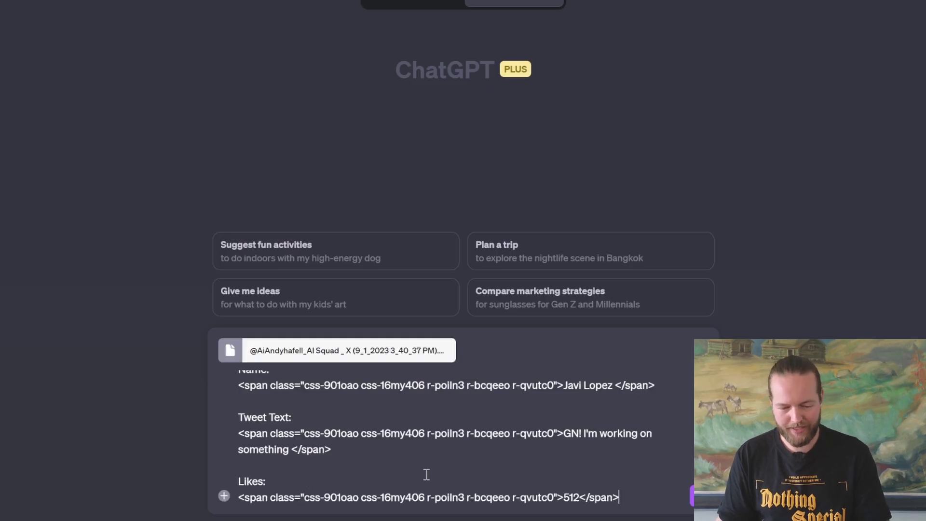
key("shift+Return")
type("If any of the elements are blank make it null data")
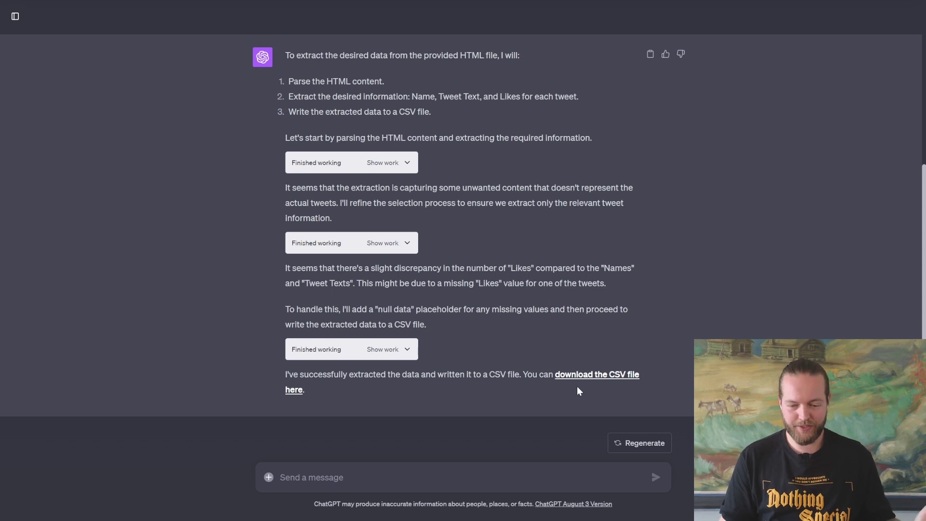
Step: Download the extracted tweets CSV from ChatGPT's reply link
left_click(585, 381)
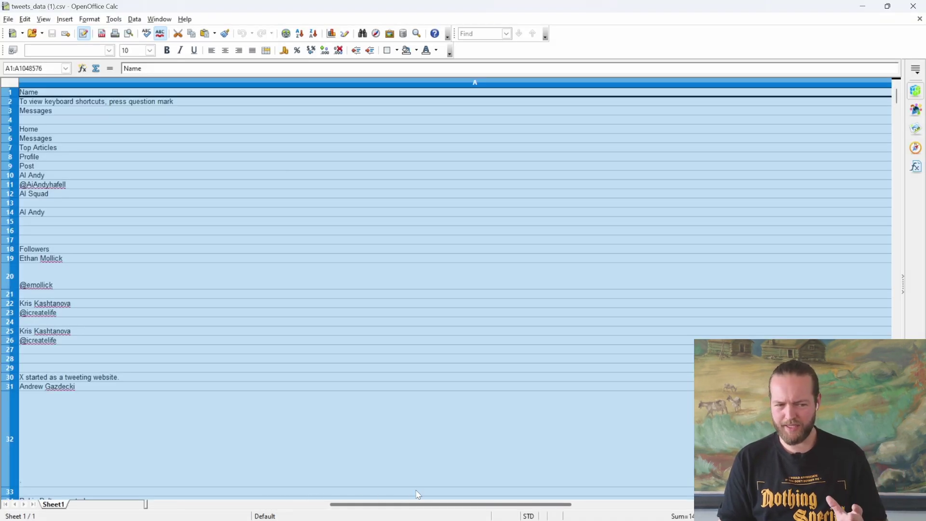
left_click_drag(417, 495, 511, 488)
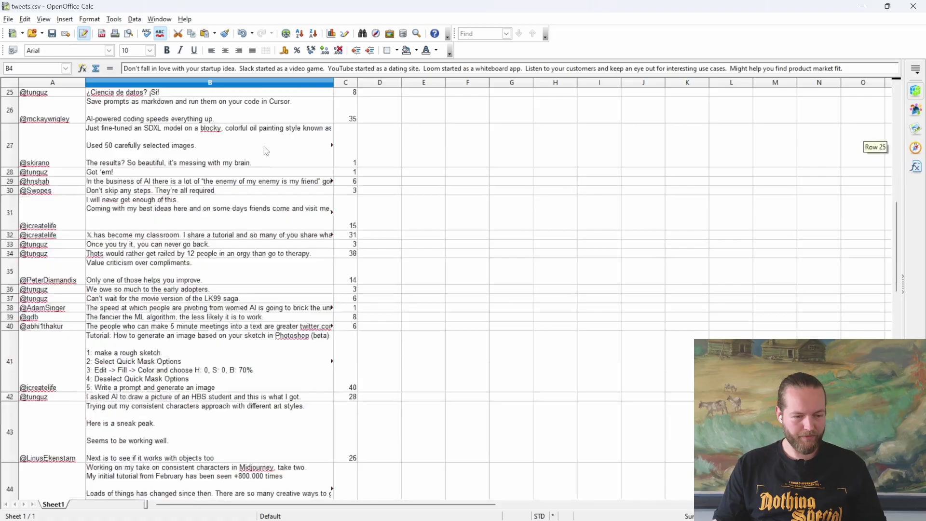
Step: Scroll through tweets.csv in Calc to check handles, tweet texts and like counts
scroll(261, 168, "down", 10)
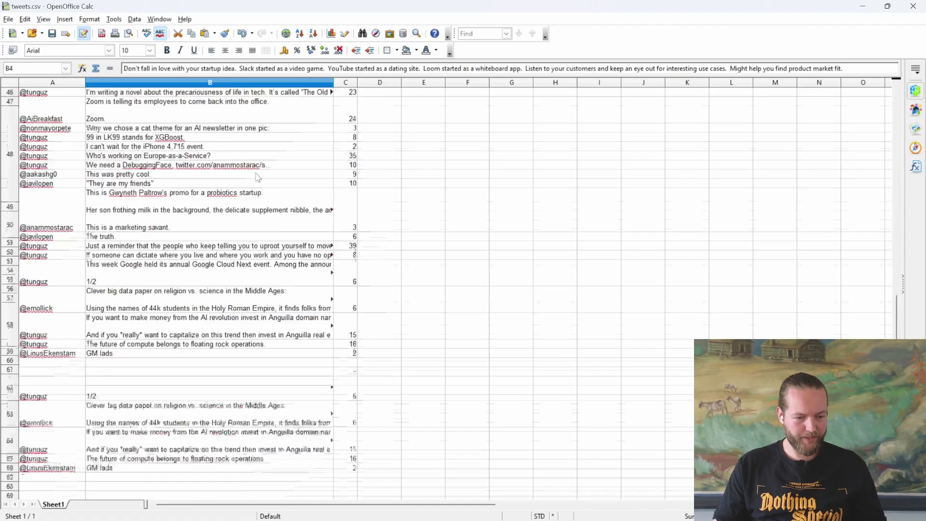
scroll(256, 190, "up", 4)
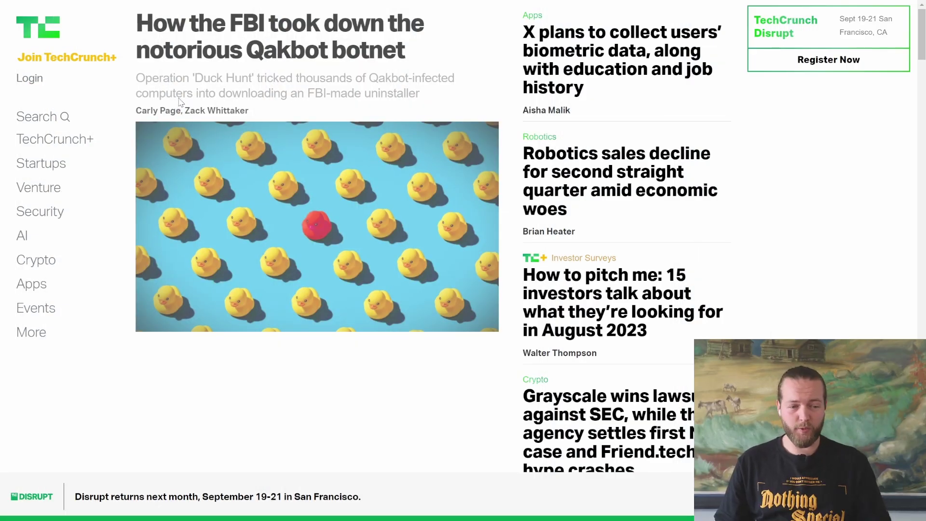
Step: Search the TechCrunch site for 'AI'
left_click(64, 122)
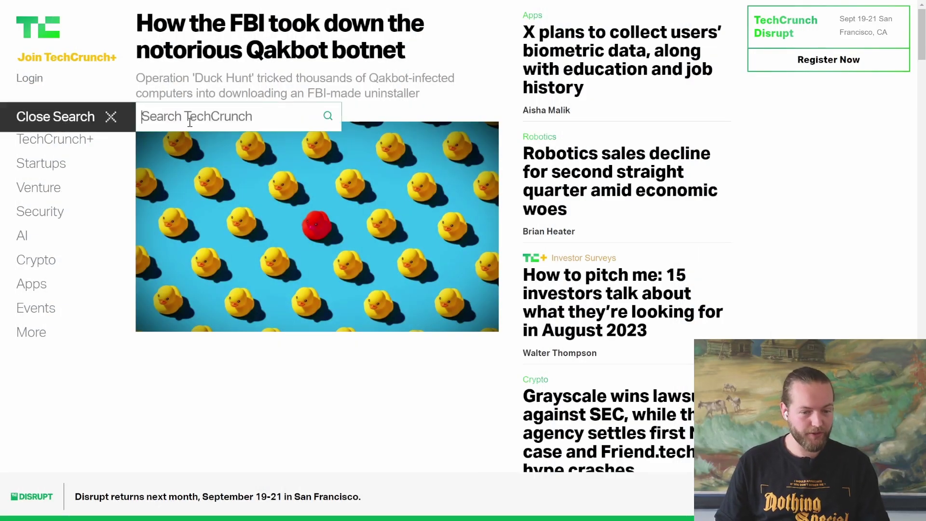
type("AI")
key("Return")
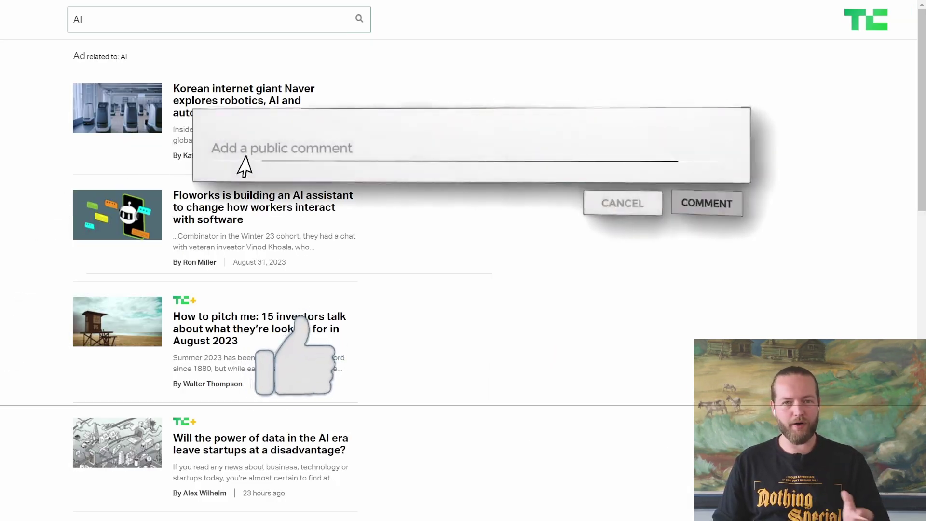
Step: Scroll the AI results and drag the saved results page into the ChatGPT prompt
scroll(217, 270, "down", 10)
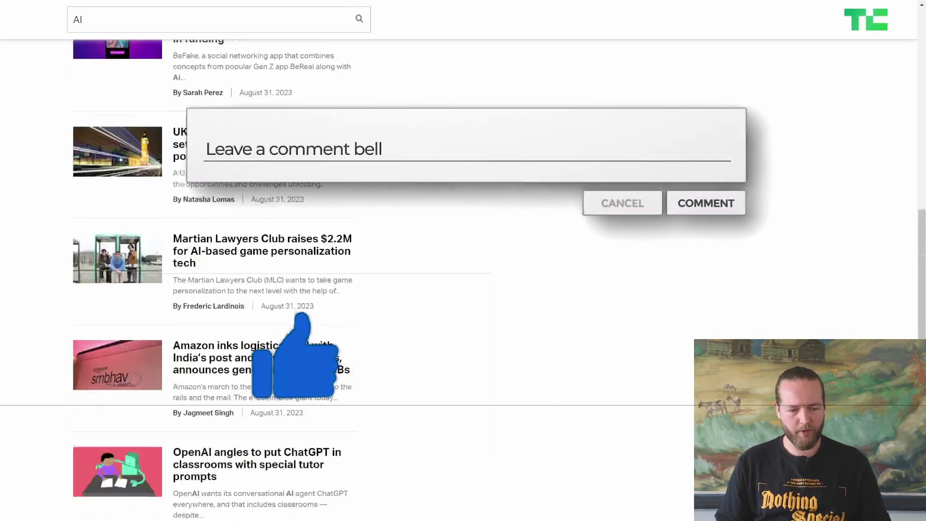
scroll(217, 270, "down", 5)
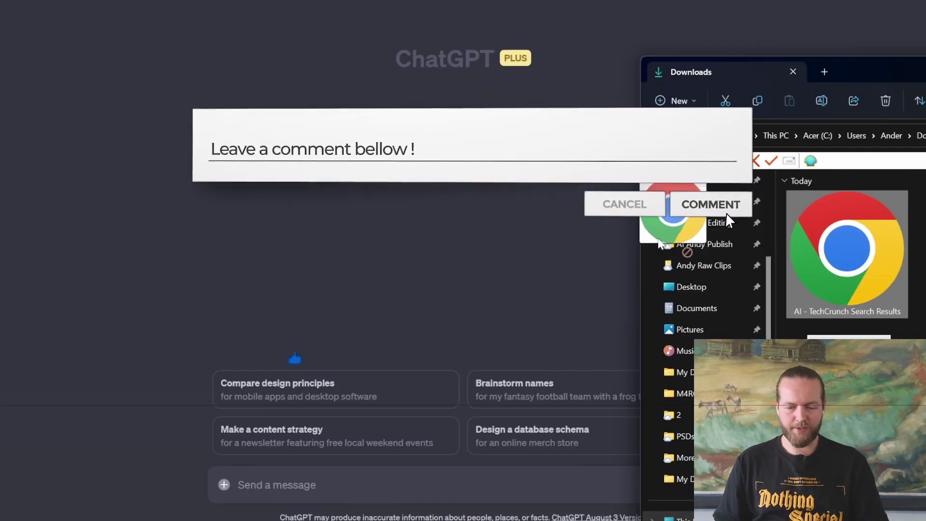
left_click_drag(682, 207, 442, 456)
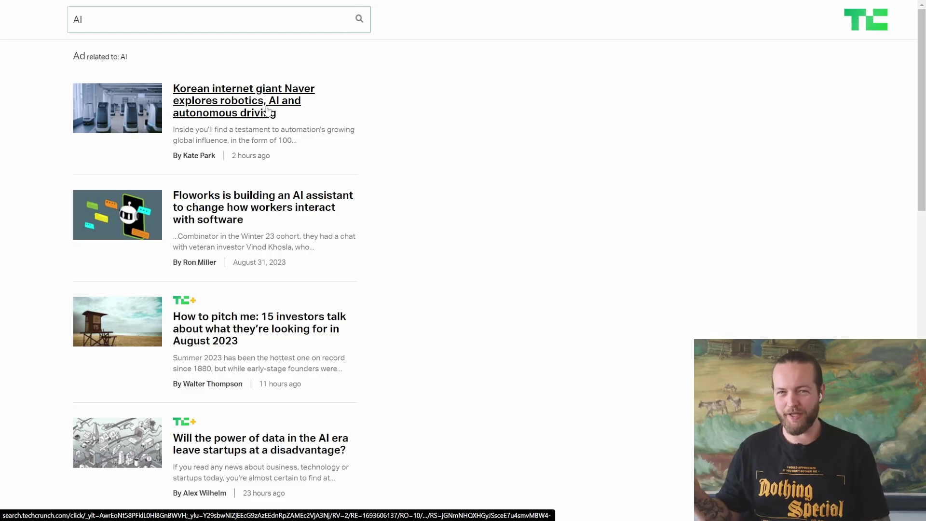
Step: Put the Naver article link's HTML under a 'Link:' label, trimming the leftover tag text
right_click(267, 110)
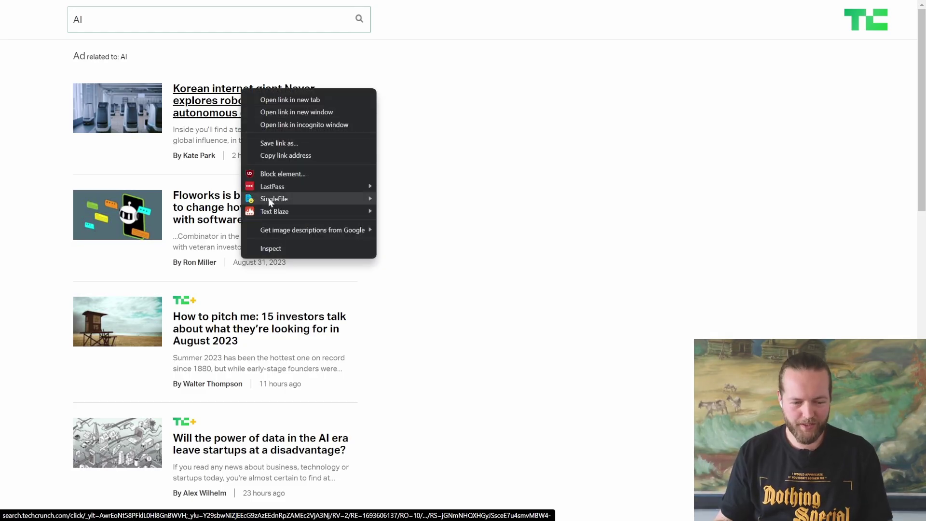
left_click(278, 248)
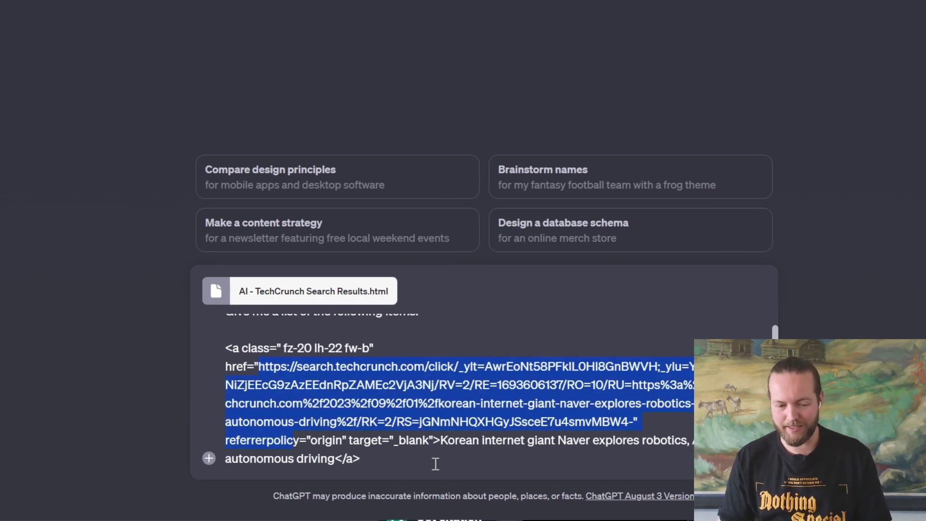
left_click(226, 347)
type("Link:")
key("shift+Return")
scroll(515, 422, "down", 1)
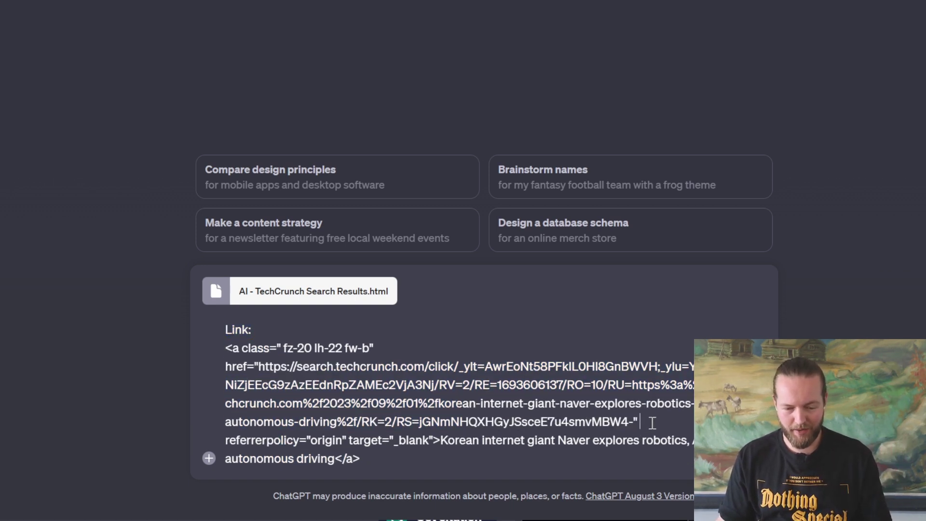
key("shift+Return")
key("ctrl+shift+End")
key("Delete")
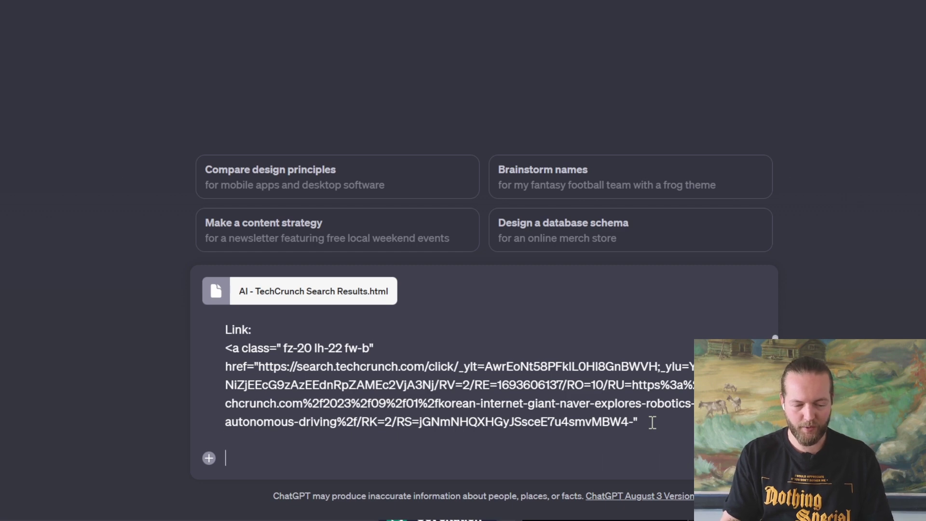
Step: Inspect the article's publish date element and copy it for the Date Published example
key("alt+Tab")
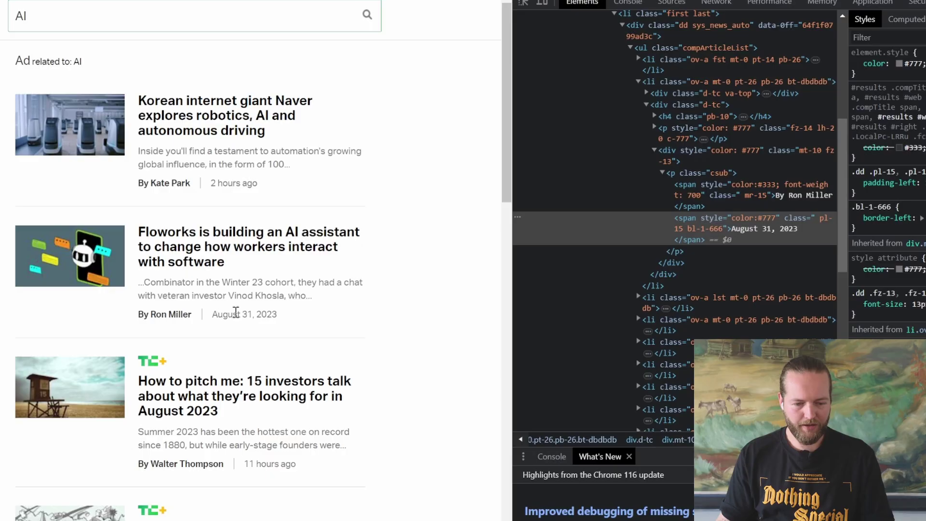
right_click(236, 315)
left_click(264, 305)
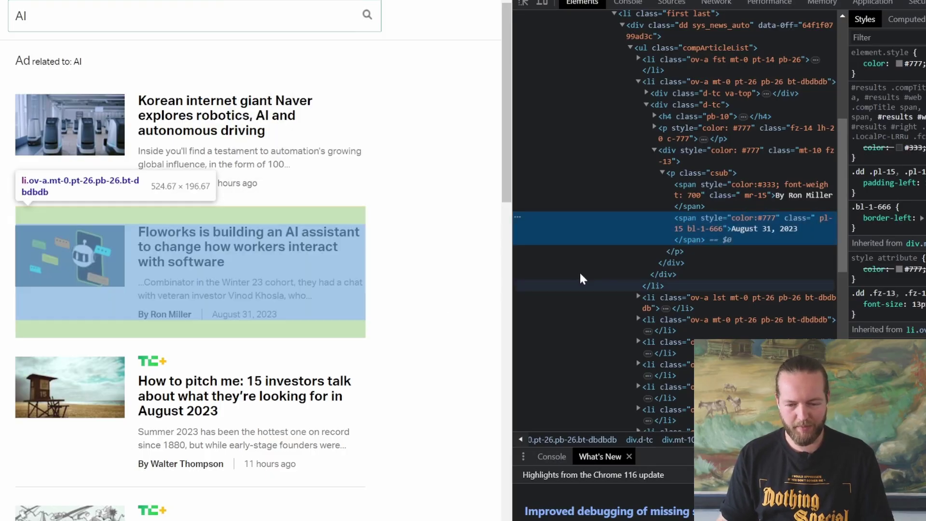
right_click(782, 226)
left_click_drag(240, 404, 279, 404)
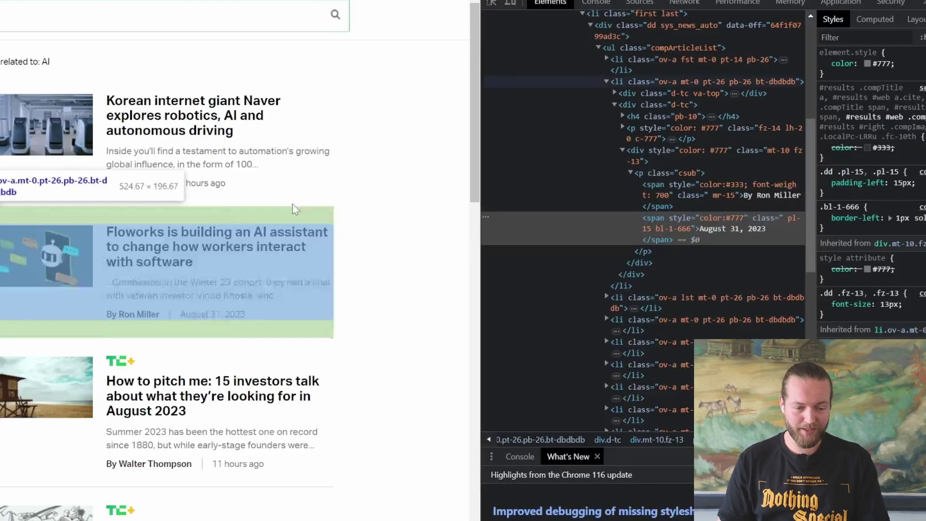
Step: Save the next TechCrunch results page as Results2 and attach it to the prompt
scroll(368, 229, "down", 10)
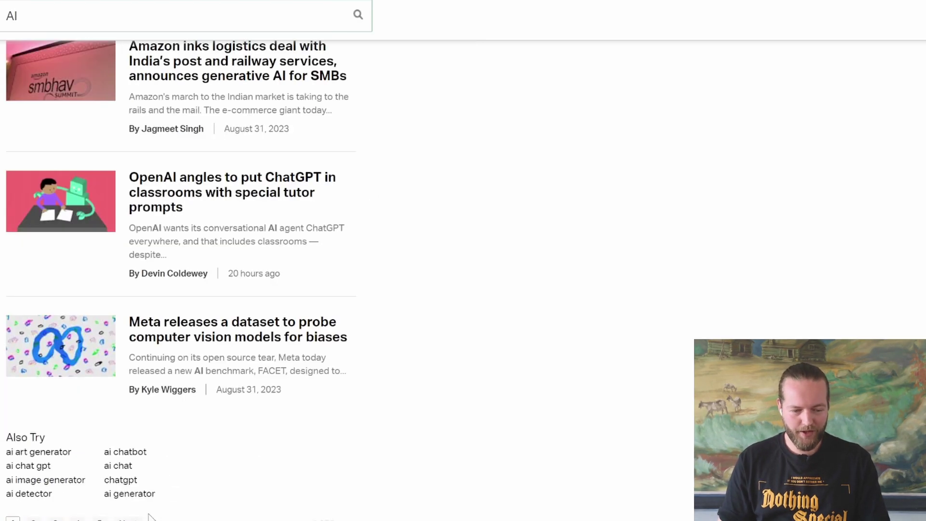
scroll(451, 179, "up", 10)
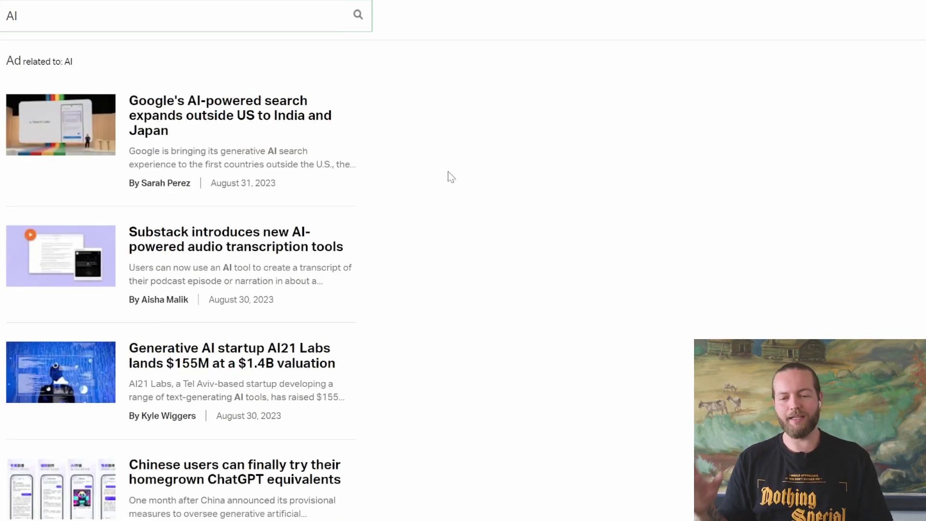
key("ctrl+s")
type("2")
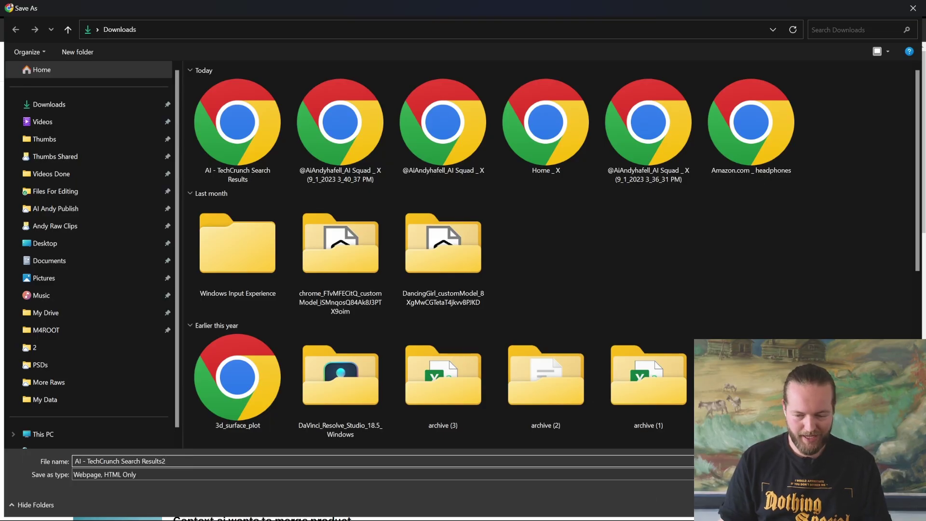
left_click_drag(830, 34, 520, 406)
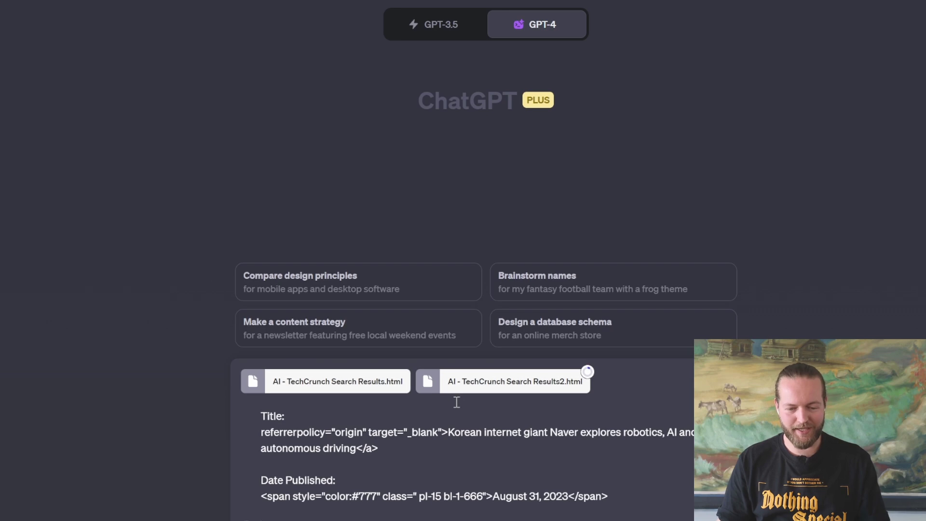
Step: Save another results page as Results3 and attach it to the prompt
key("ctrl+s")
type("3")
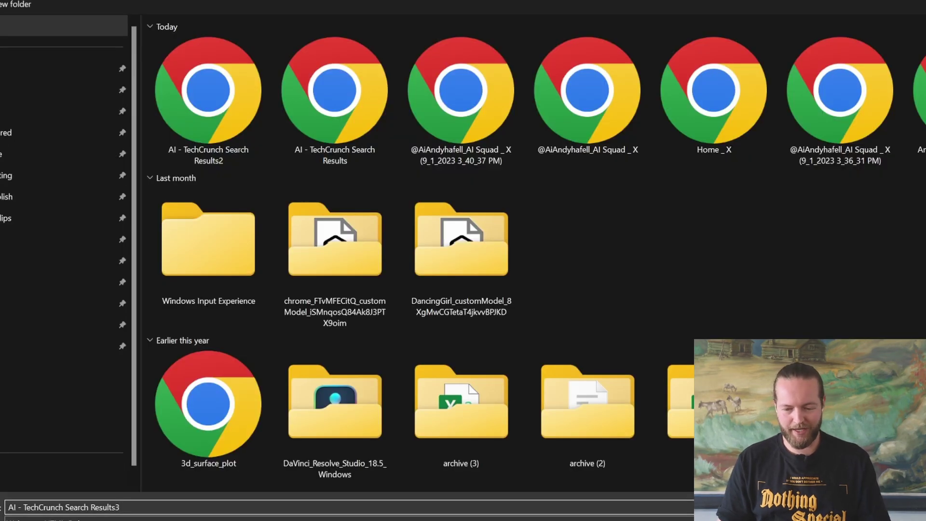
left_click_drag(839, 12, 630, 383)
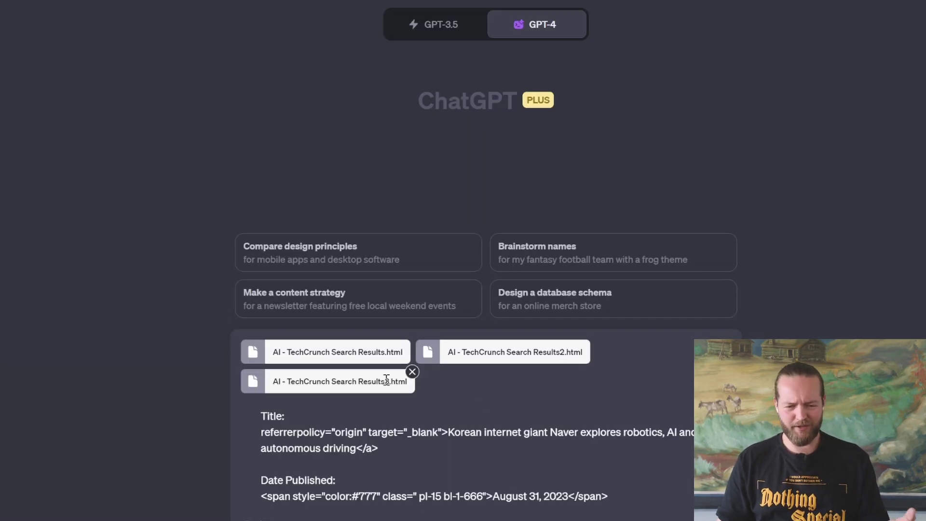